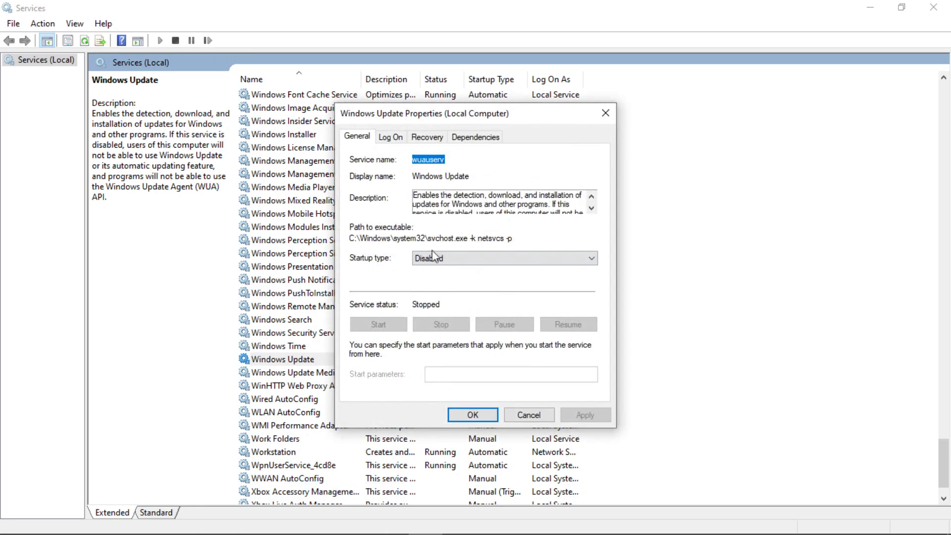
Step: Set the Windows Update service's startup type to Disabled, apply it and close Services
click(443, 298)
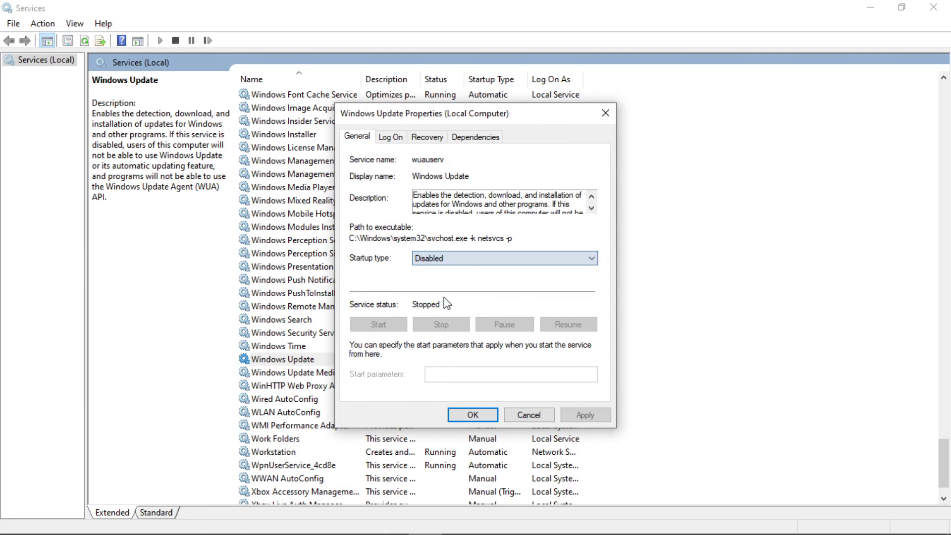
click(444, 260)
click(426, 301)
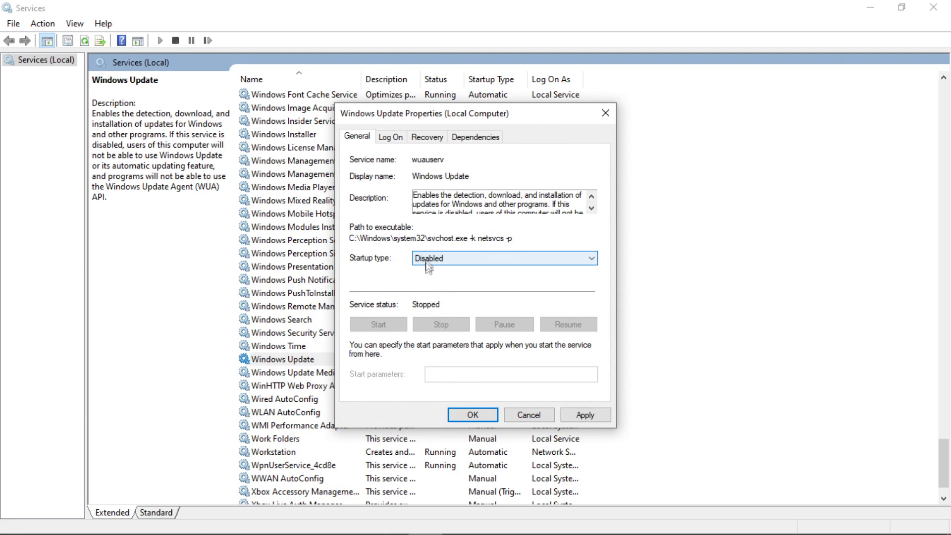
click(574, 417)
click(483, 415)
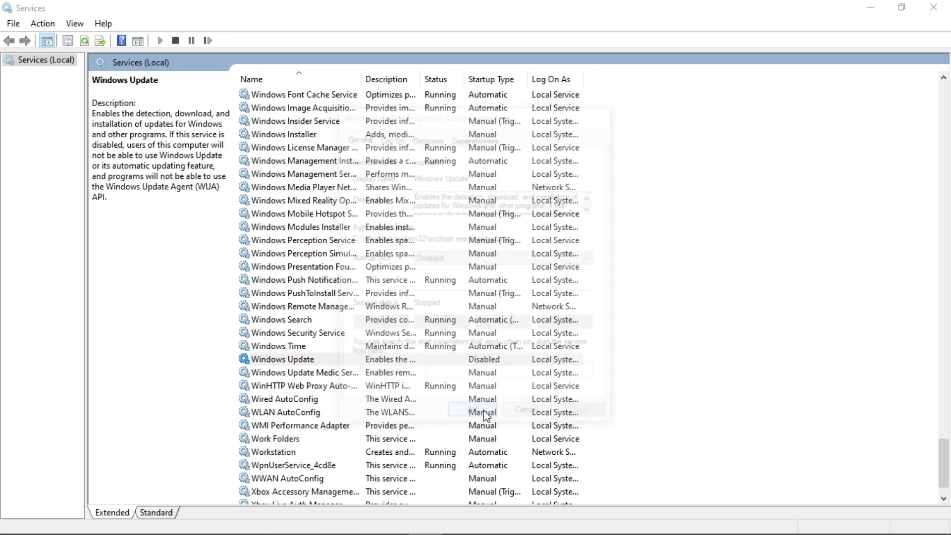
click(629, 391)
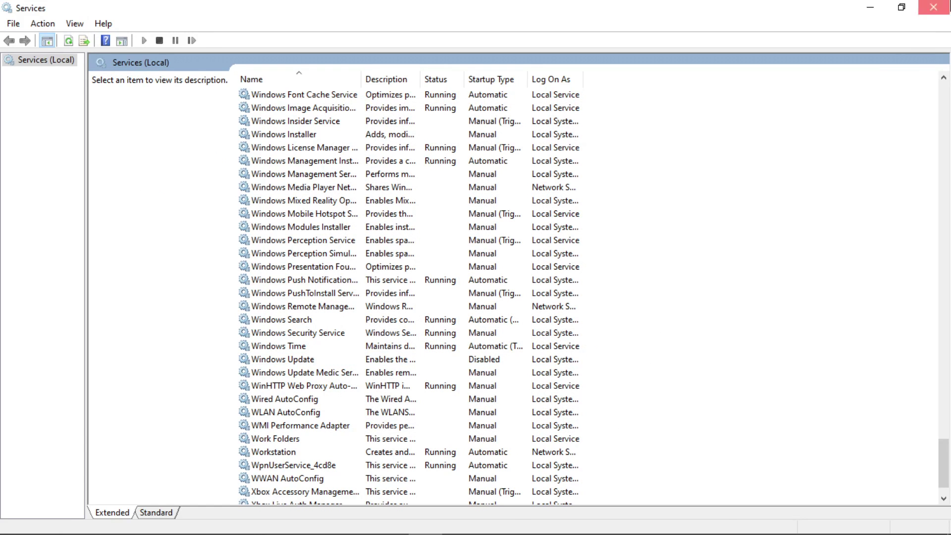
click(933, 7)
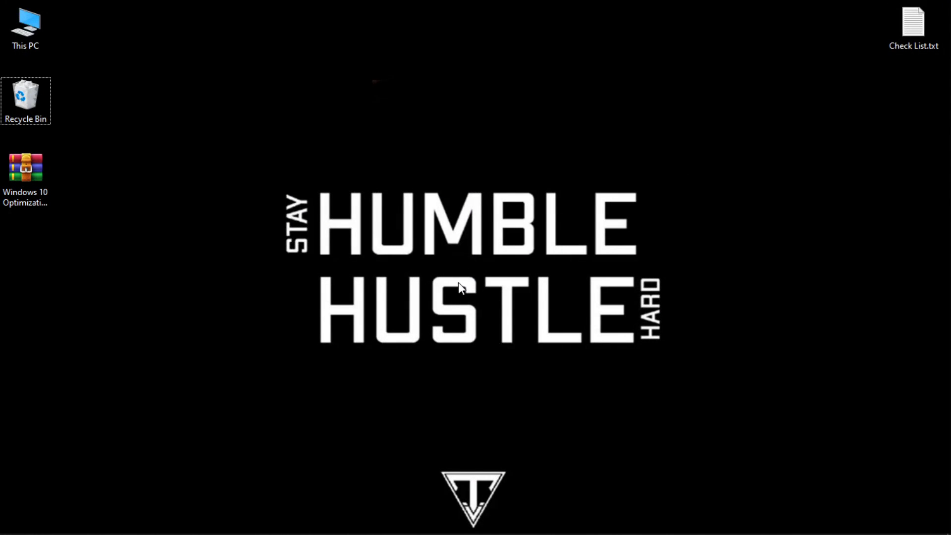
Step: Open System Configuration through a search for msconfig and enable No GUI boot in the boot options
mouse_move(127, 534)
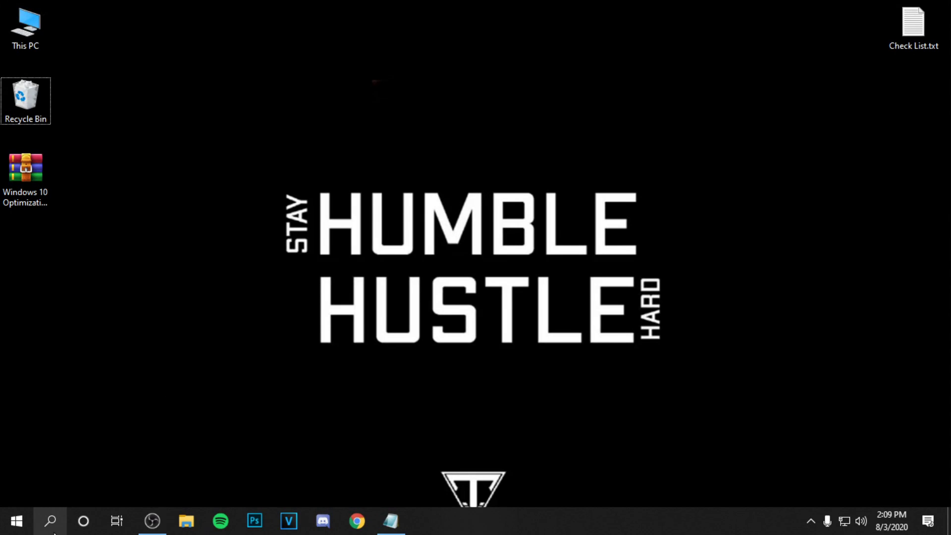
click(51, 529)
text(msconfig)
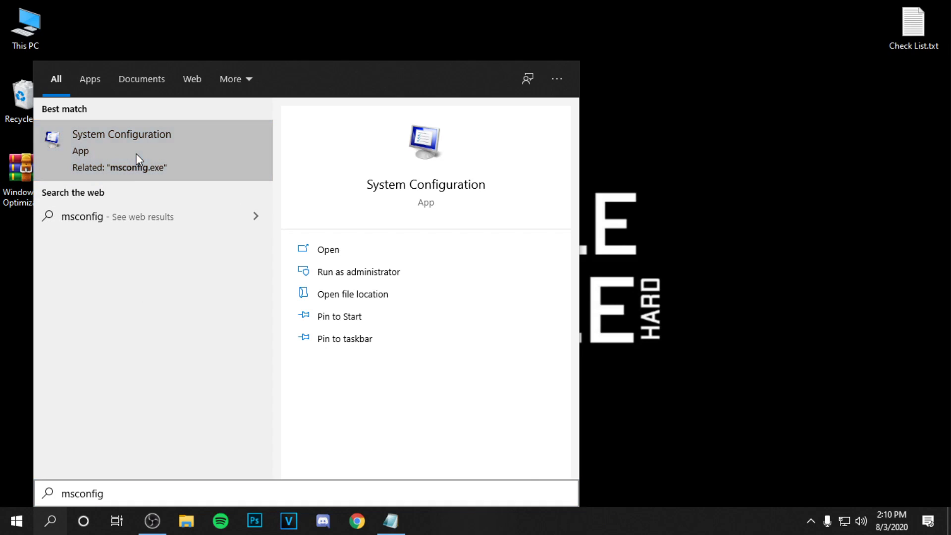
click(136, 155)
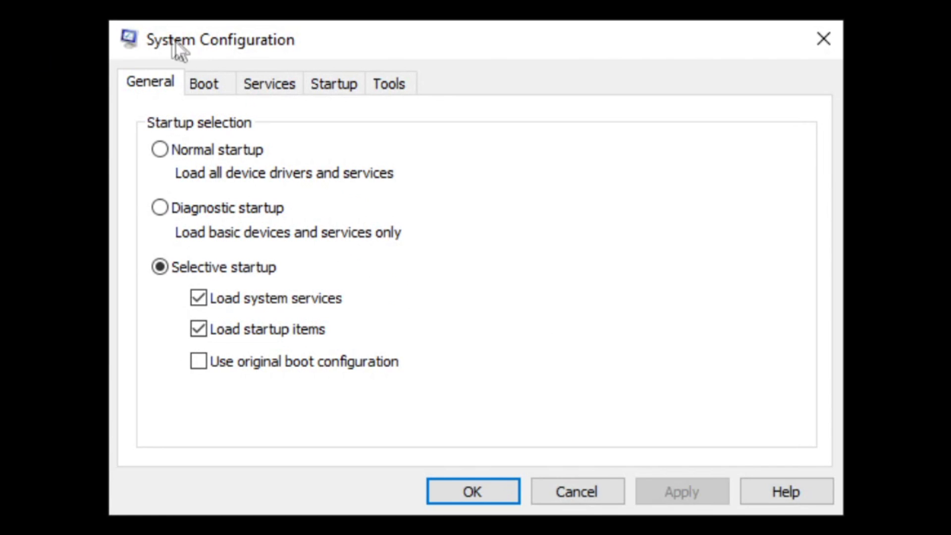
click(204, 84)
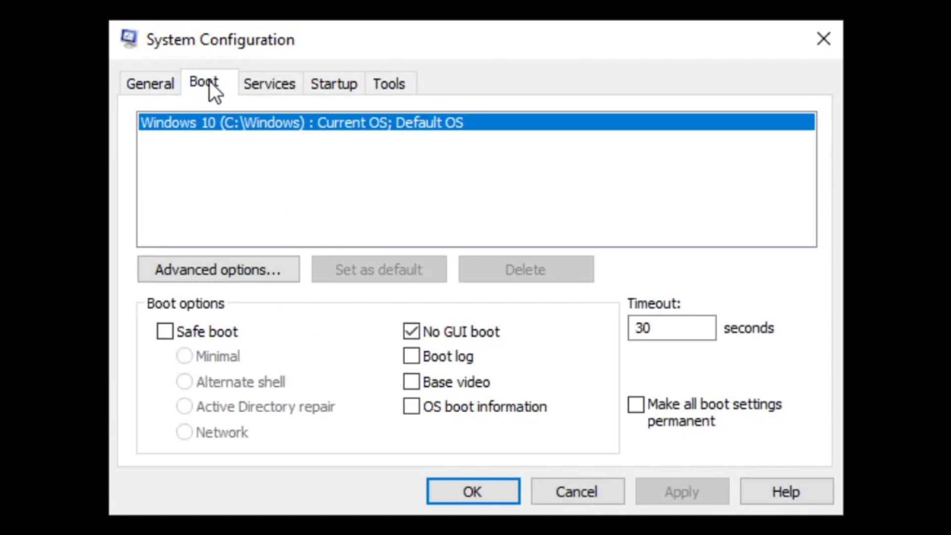
click(445, 331)
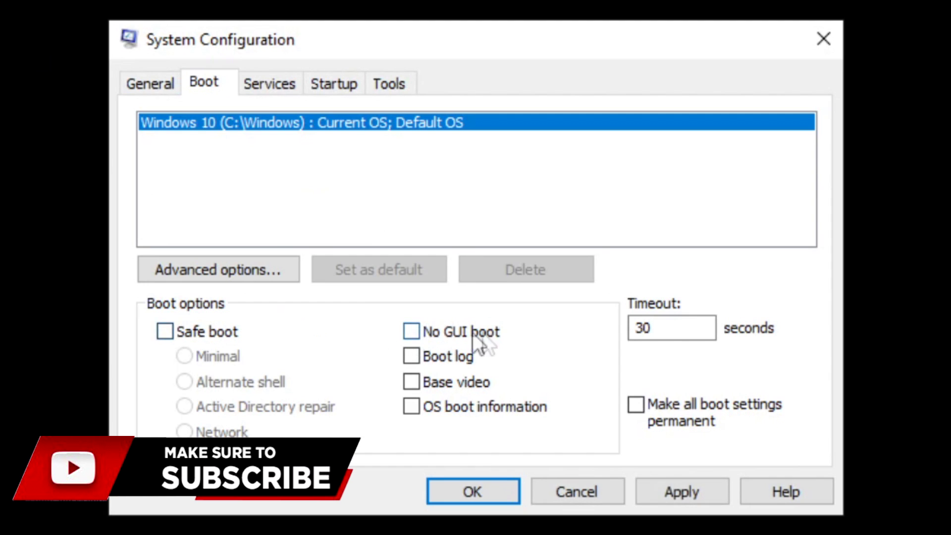
Step: Set the number of processors to 4 in the advanced boot options, then apply and close System Configuration
click(206, 274)
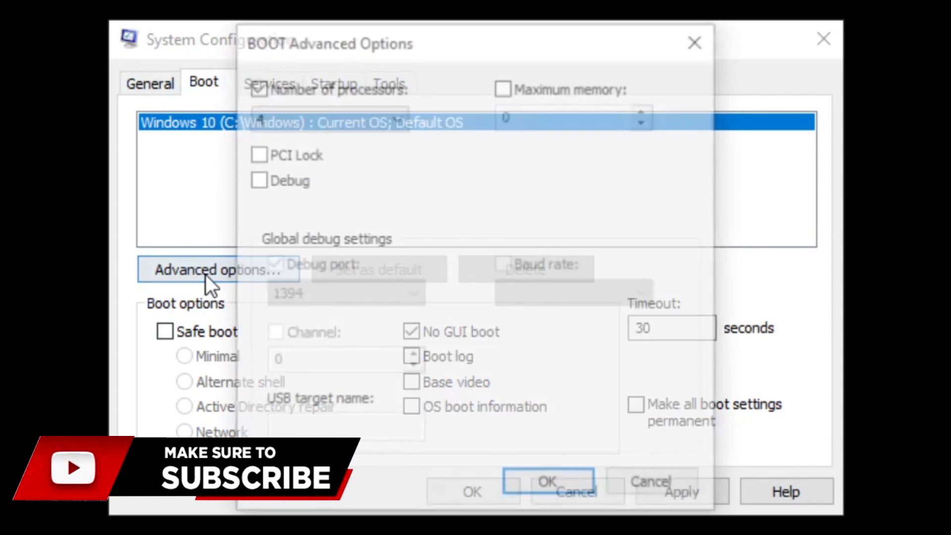
click(289, 91)
click(289, 91)
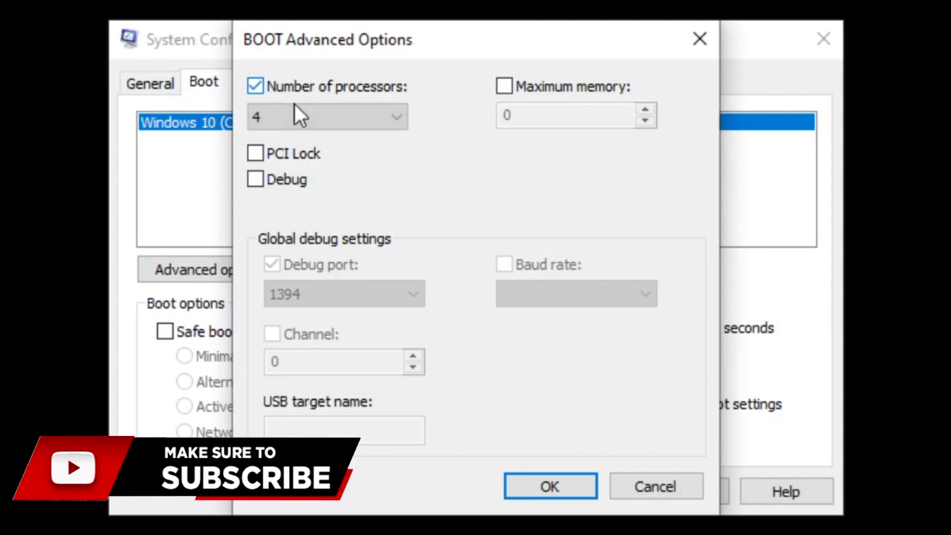
click(296, 121)
click(286, 192)
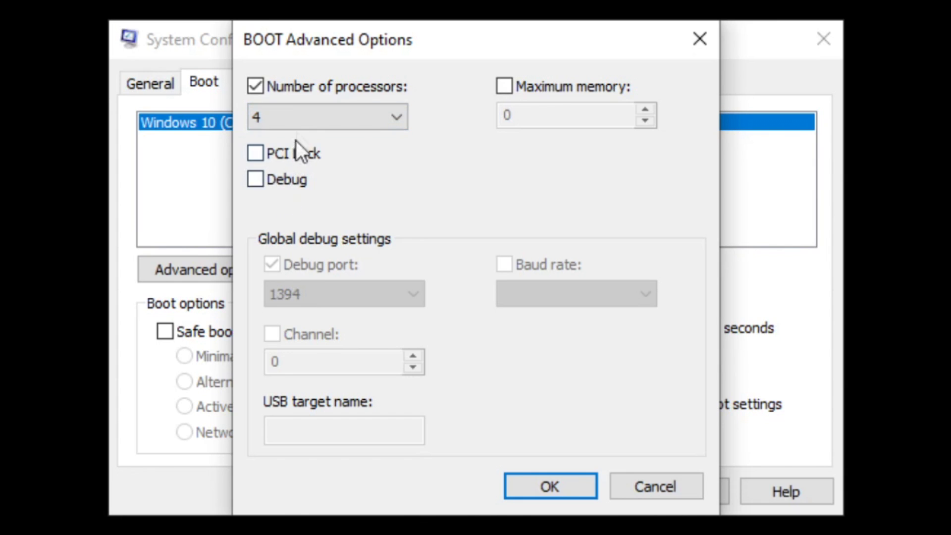
click(542, 489)
click(677, 501)
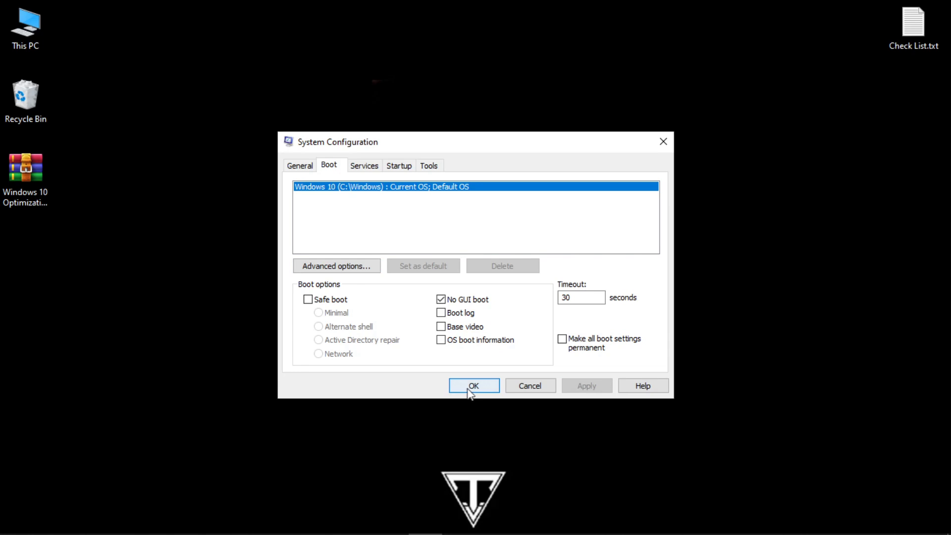
click(472, 491)
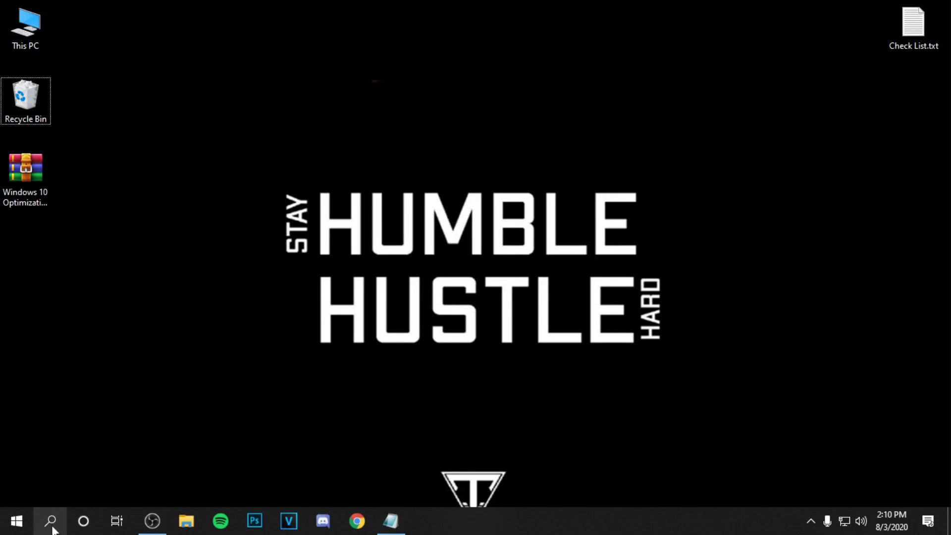
Step: Open Windows Settings, find Background apps through a search for privacy, and turn off letting apps run in the background
click(50, 522)
text(settings)
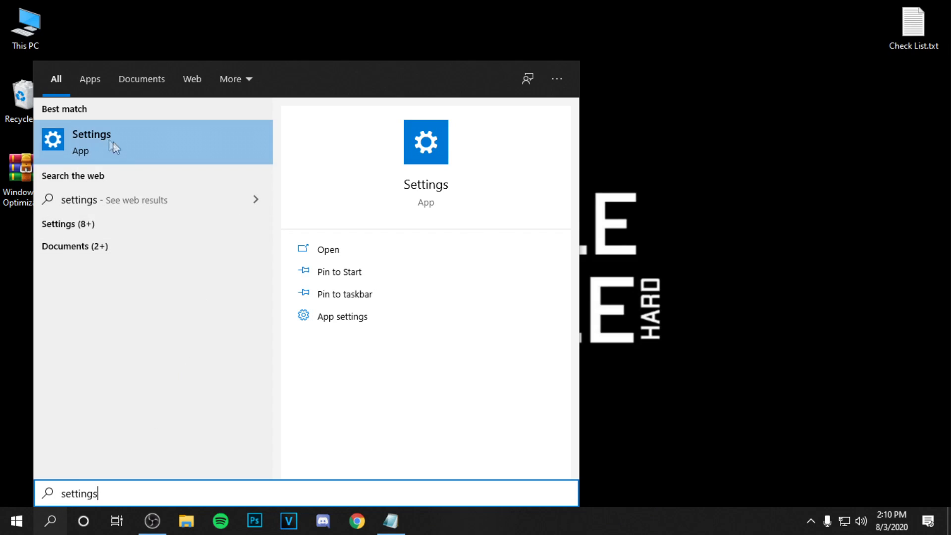
click(141, 138)
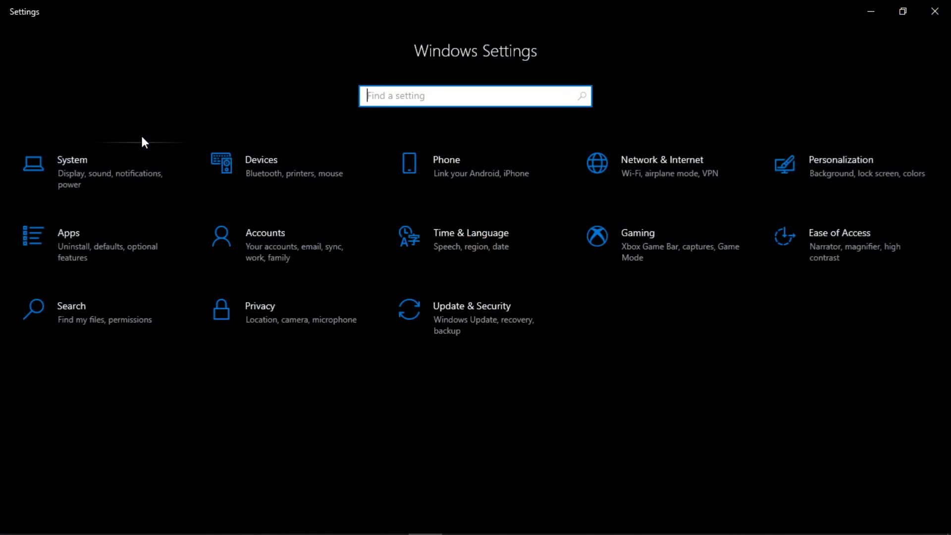
text(privacy)
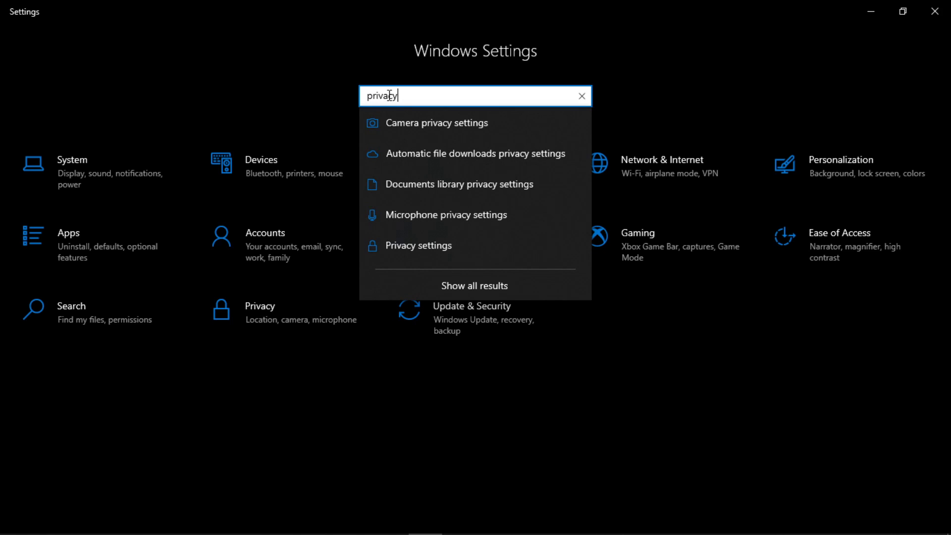
key(Return)
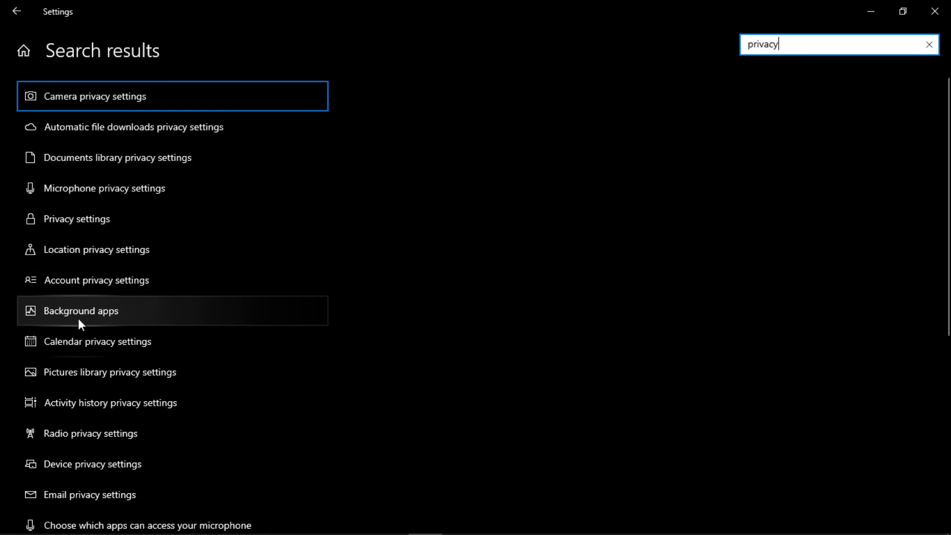
click(118, 313)
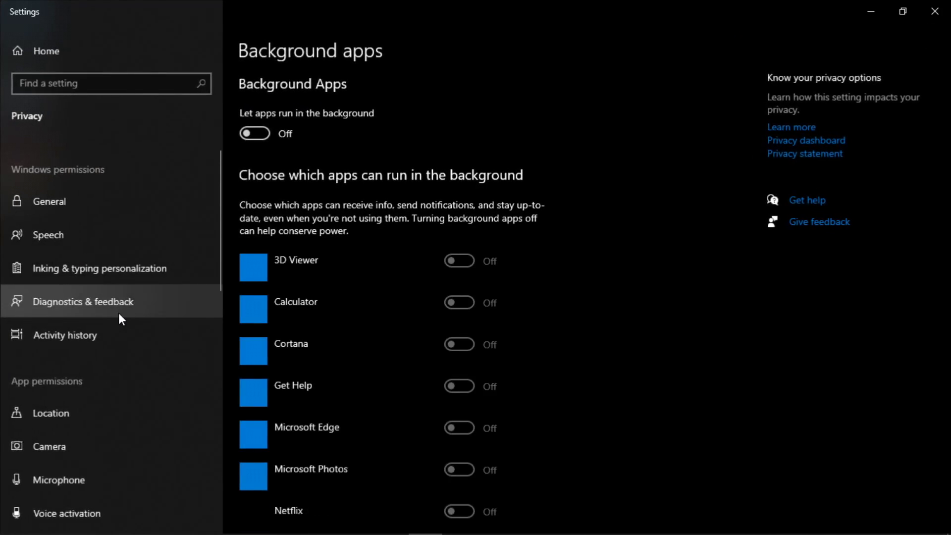
click(256, 134)
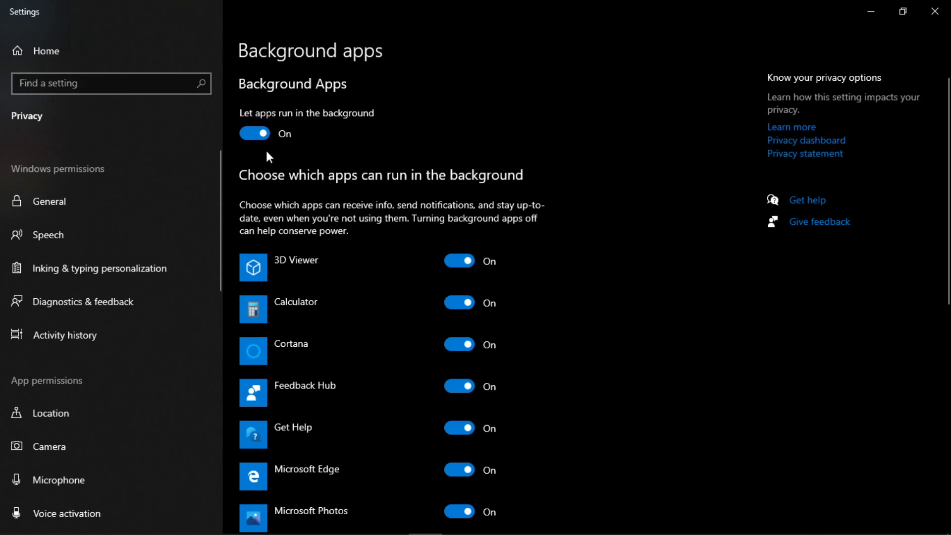
click(241, 139)
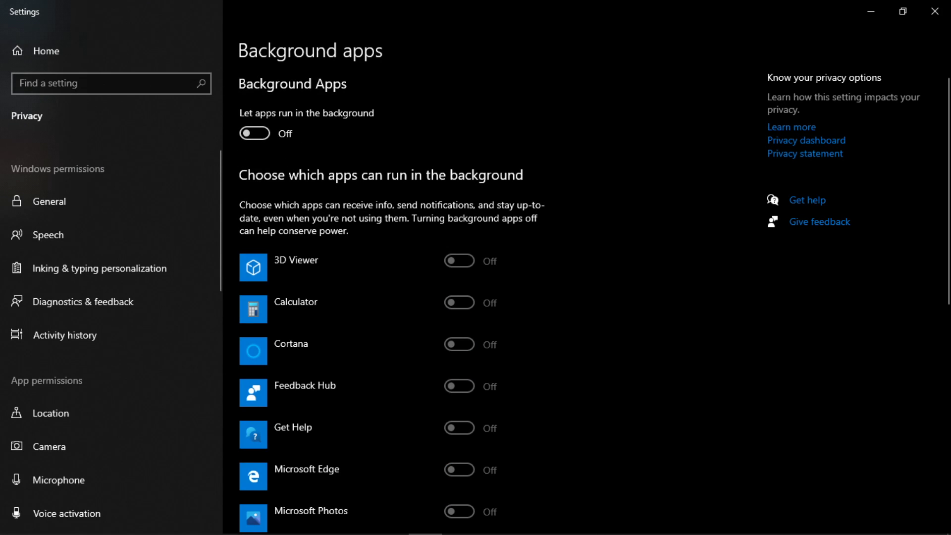
Step: Find Startup Apps through a settings search for startup and set Adobe Updater Startup Utility, Apple Push and CCleaner to Off
click(34, 65)
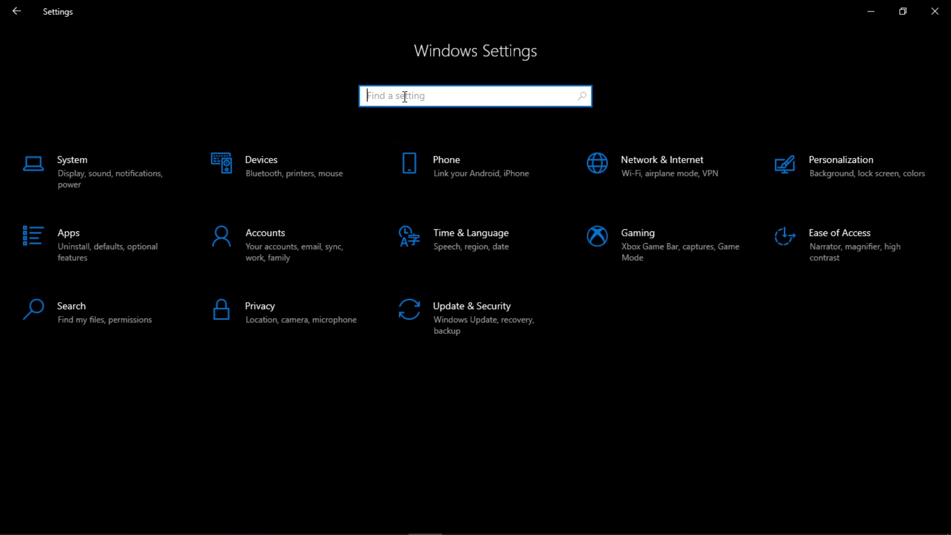
text(startup)
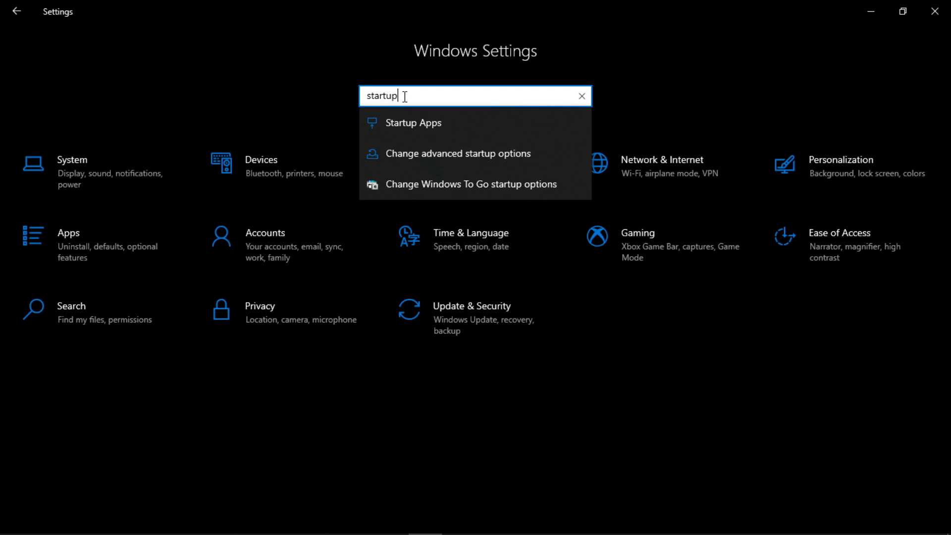
key(Return)
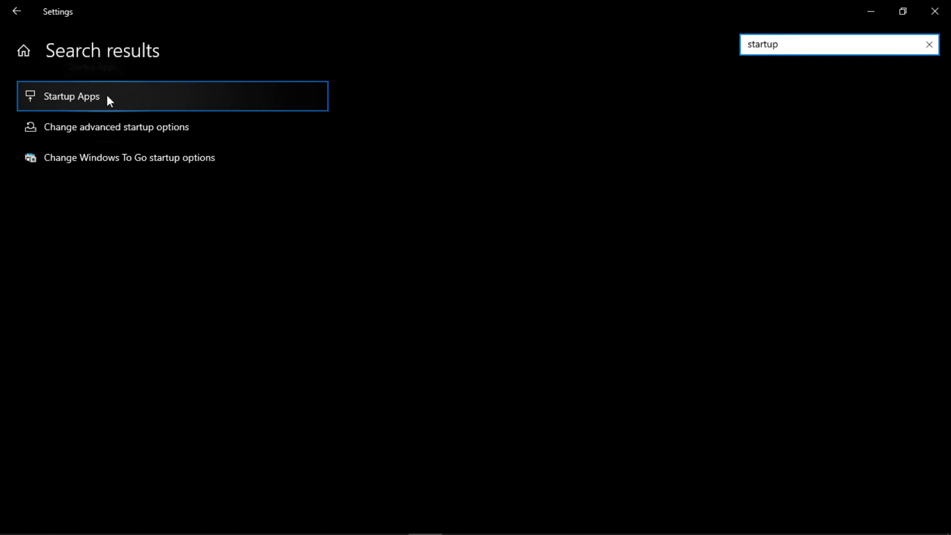
click(107, 97)
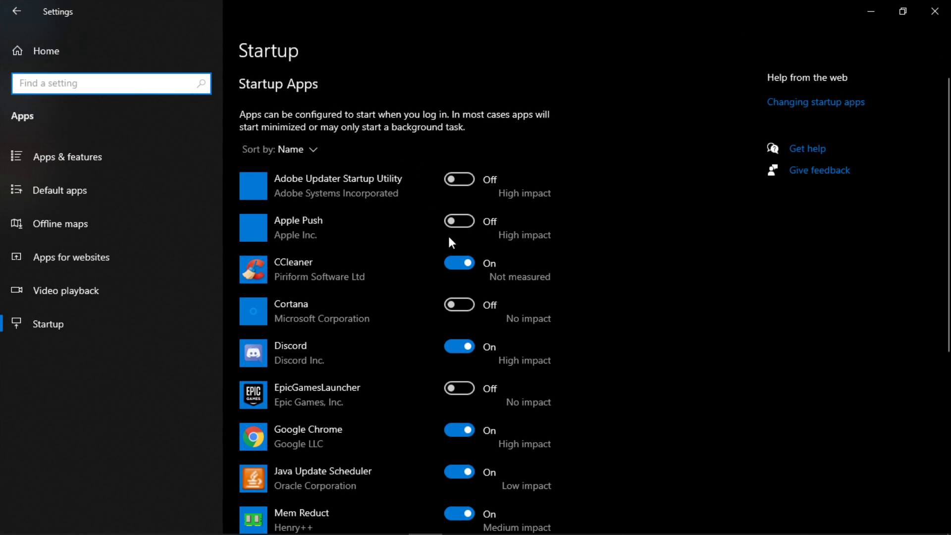
scroll(448, 234, down, 2)
click(460, 98)
click(460, 99)
click(454, 140)
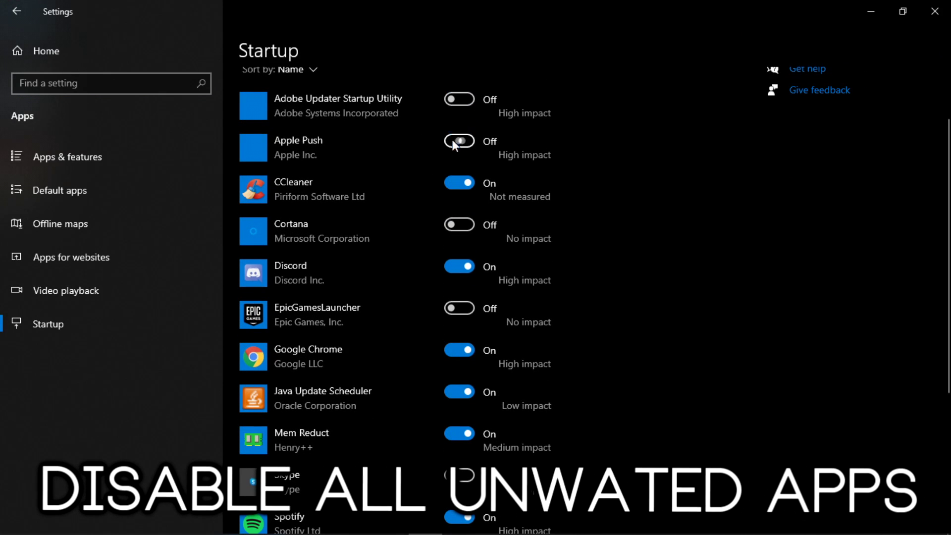
click(465, 186)
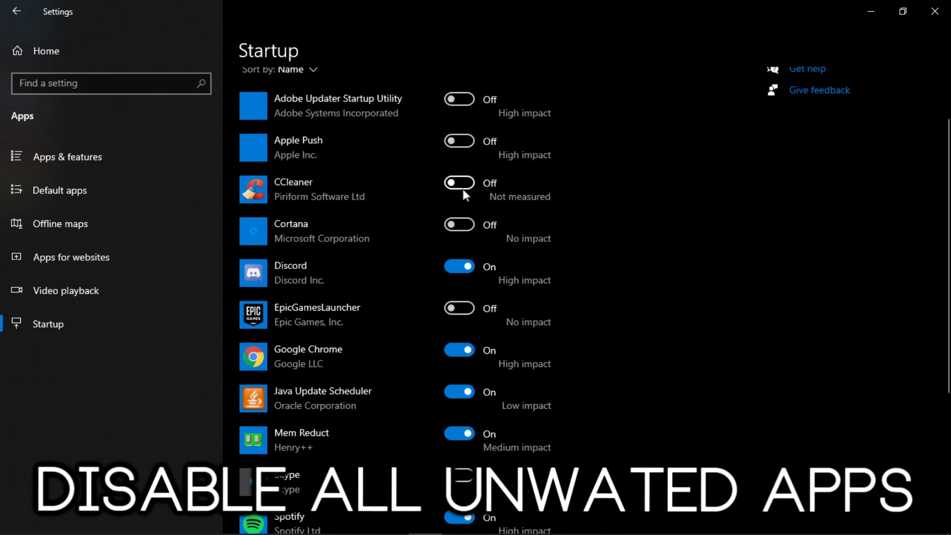
scroll(462, 186, down, 5)
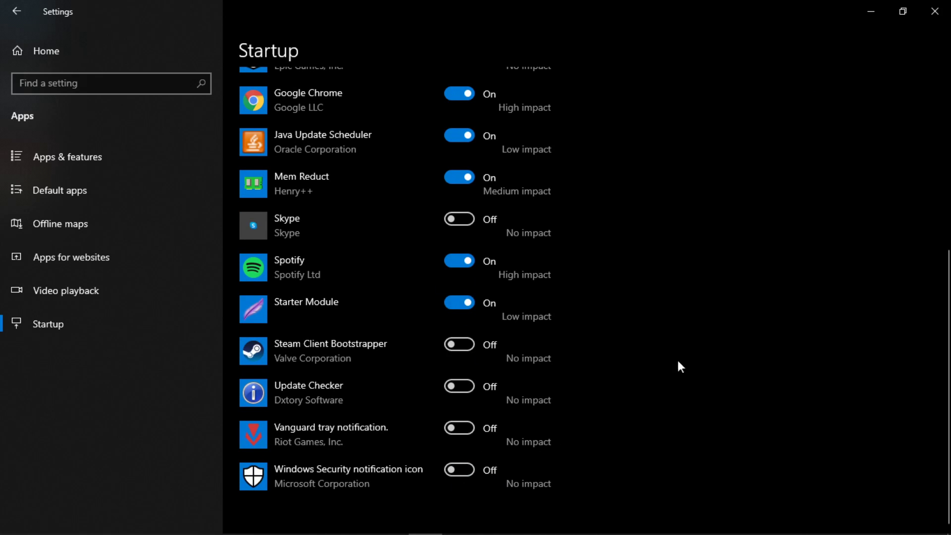
scroll(602, 317, up, 5)
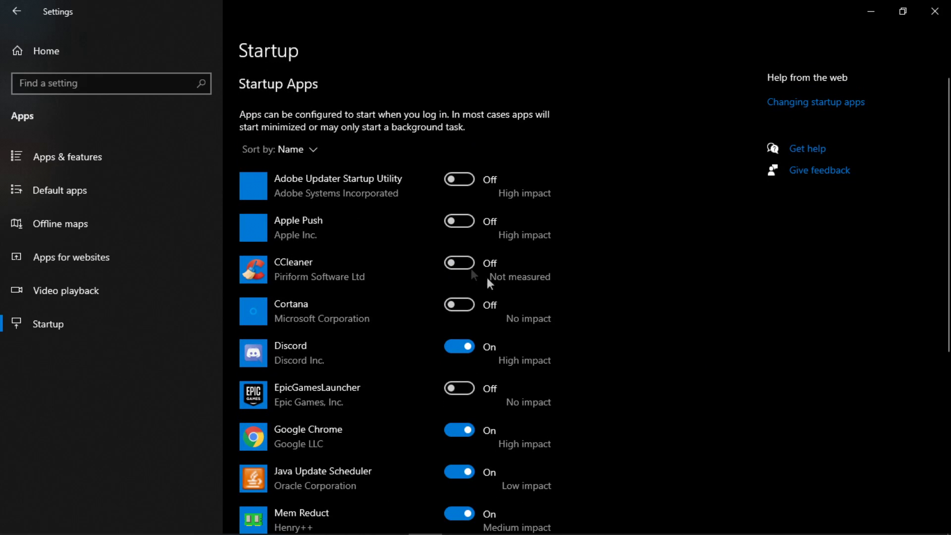
Step: Search the settings for gamebar, check the Enable Xbox Game Bar option and close Settings
click(46, 50)
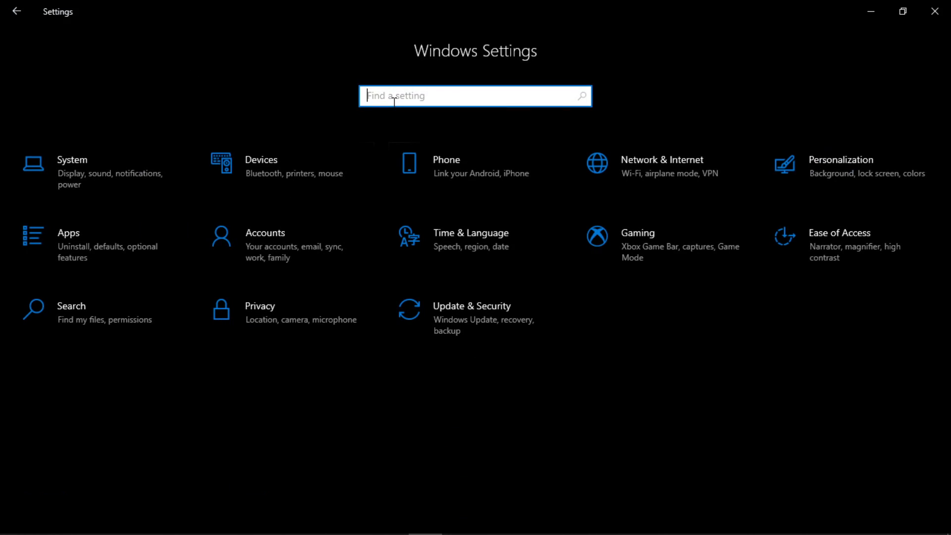
text(gamebar)
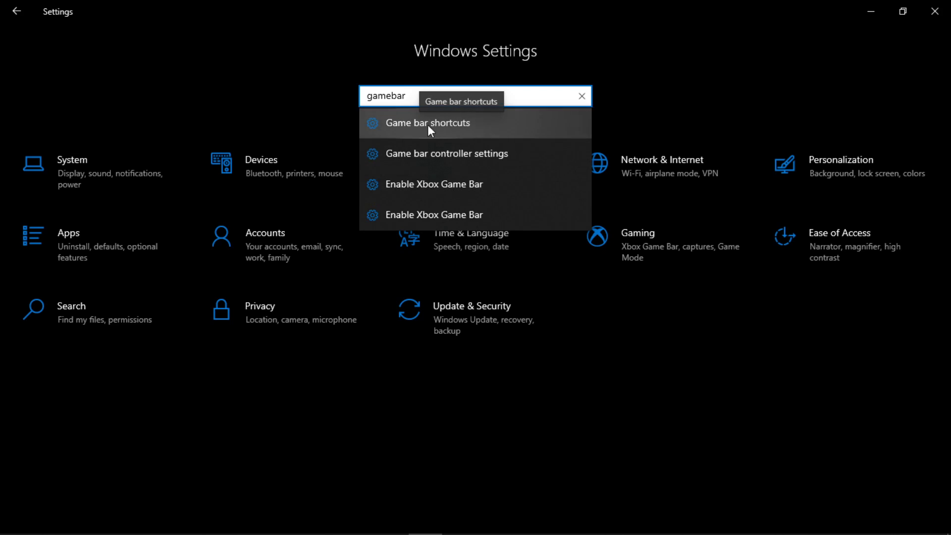
click(426, 225)
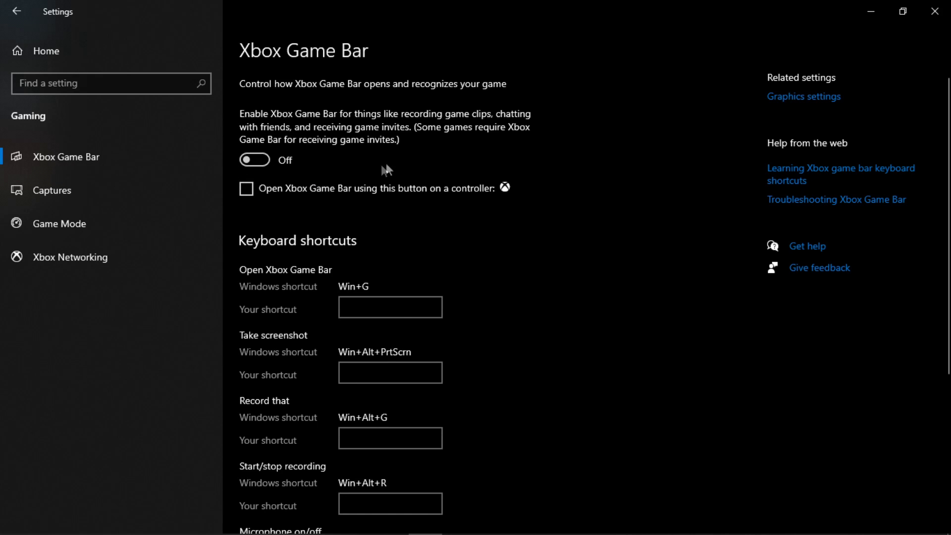
click(934, 11)
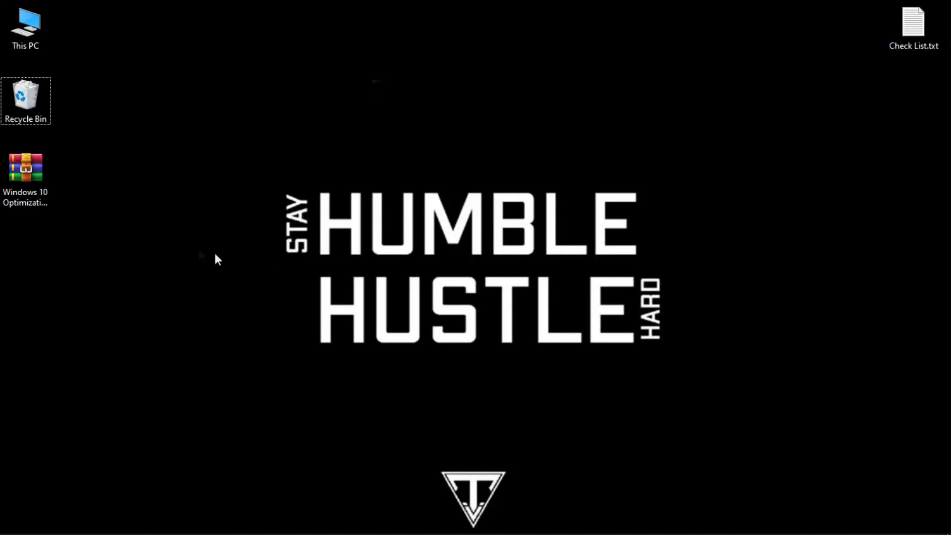
Step: Extract the Windows 10 Optimization Pack folder from its RAR archive to the desktop, close WinRAR and place the folder beside the archive
drag(47, 189, 401, 124)
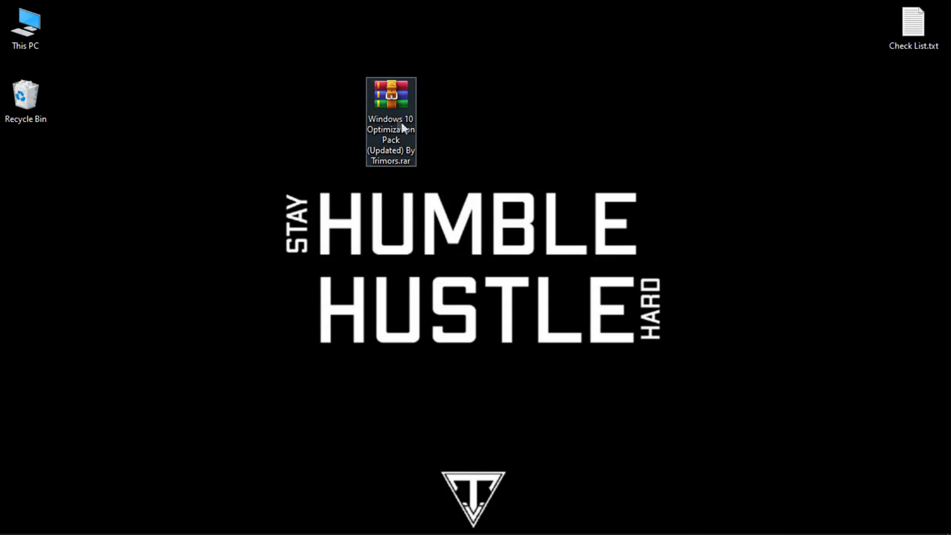
double_click(396, 132)
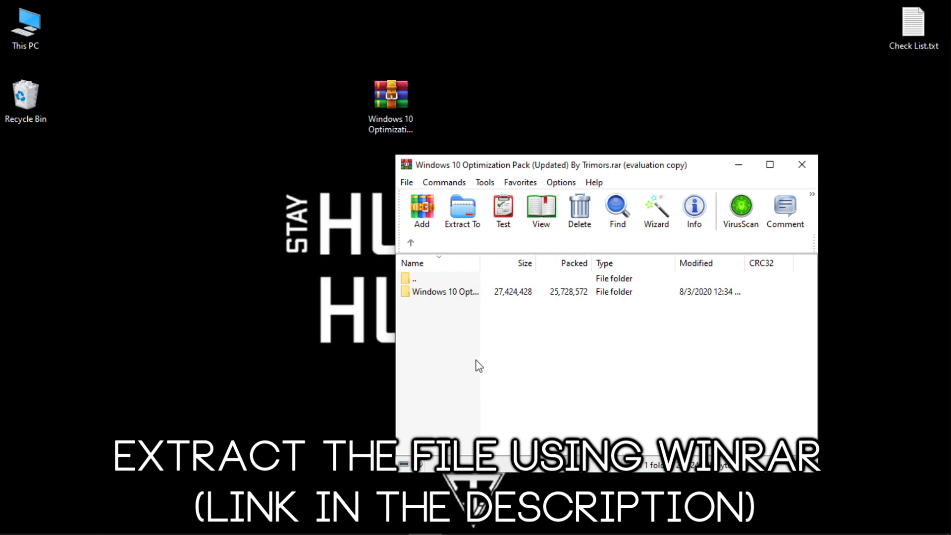
click(548, 285)
click(488, 295)
drag(487, 301, 465, 134)
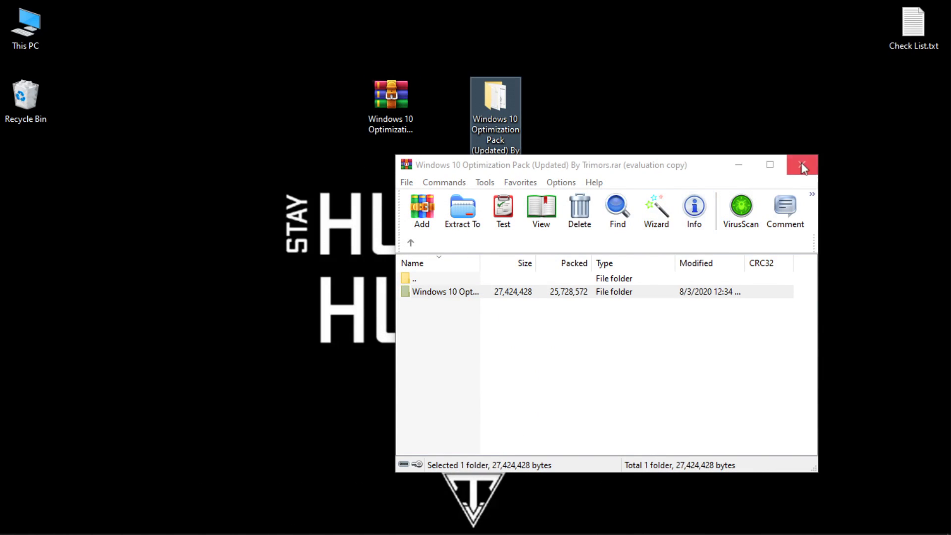
click(802, 166)
drag(495, 107, 446, 107)
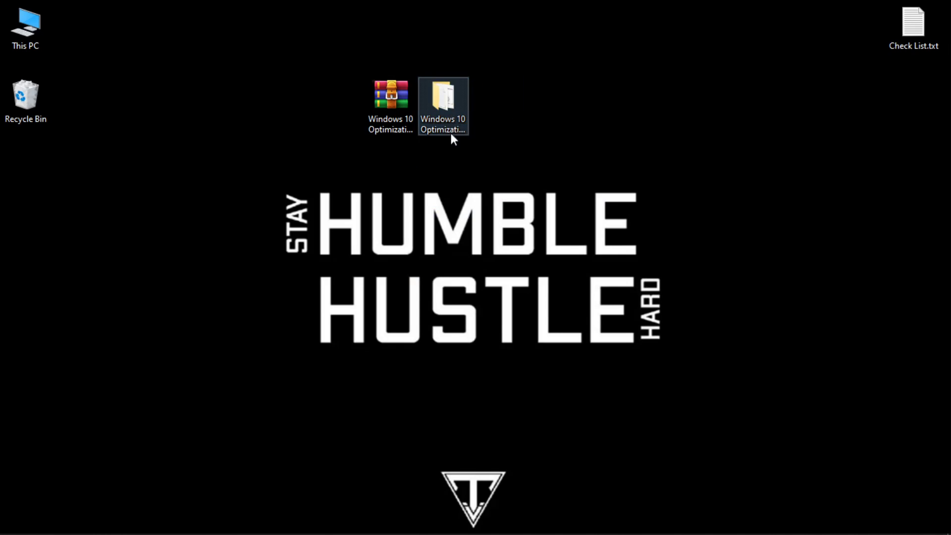
Step: Open Command-Power Plan.txt from the extracted pack folder, copy its powercfg command line and close the file
double_click(451, 137)
drag(274, 212, 232, 86)
click(234, 163)
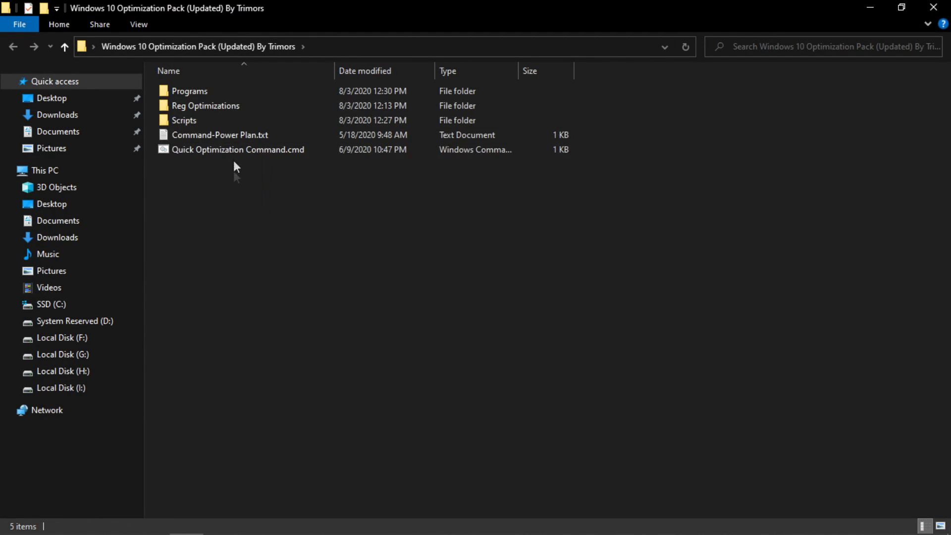
double_click(208, 134)
drag(455, 163, 107, 163)
right_click(130, 164)
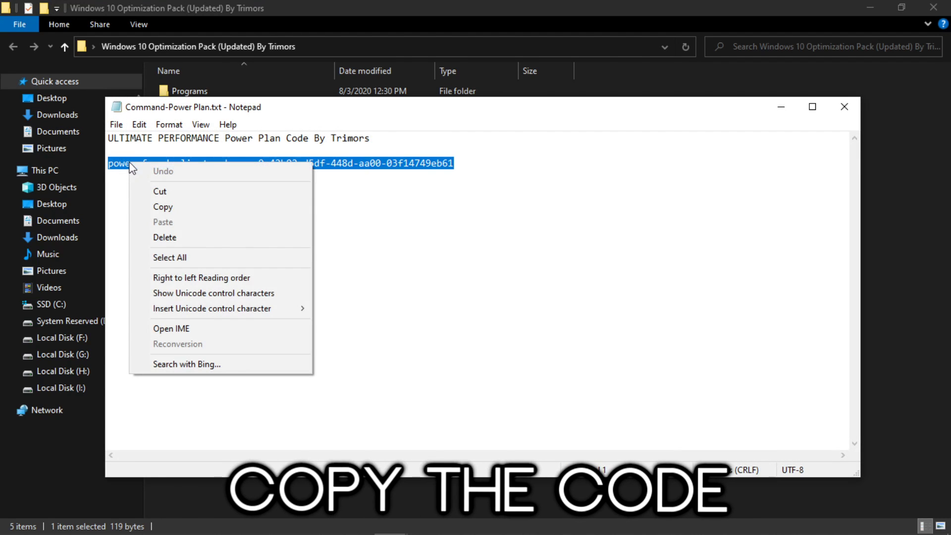
click(186, 207)
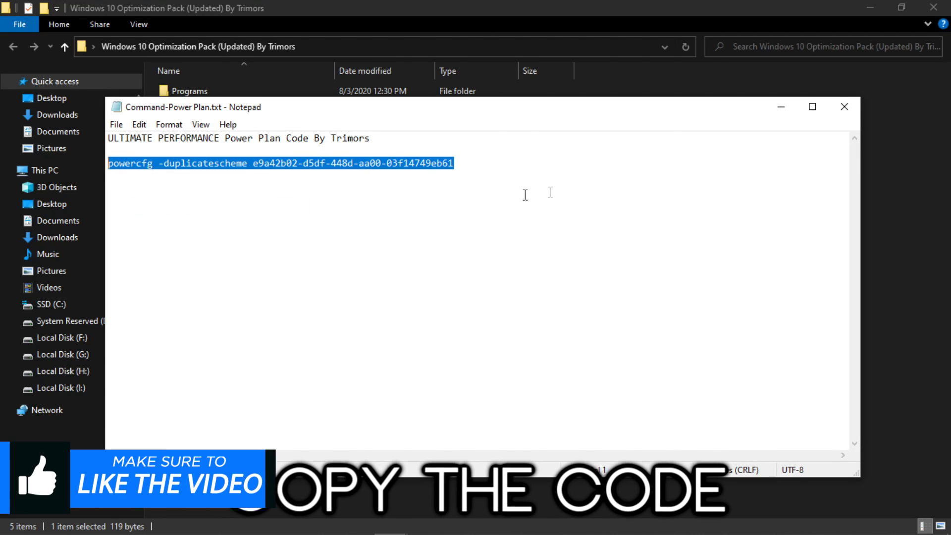
click(844, 107)
click(510, 256)
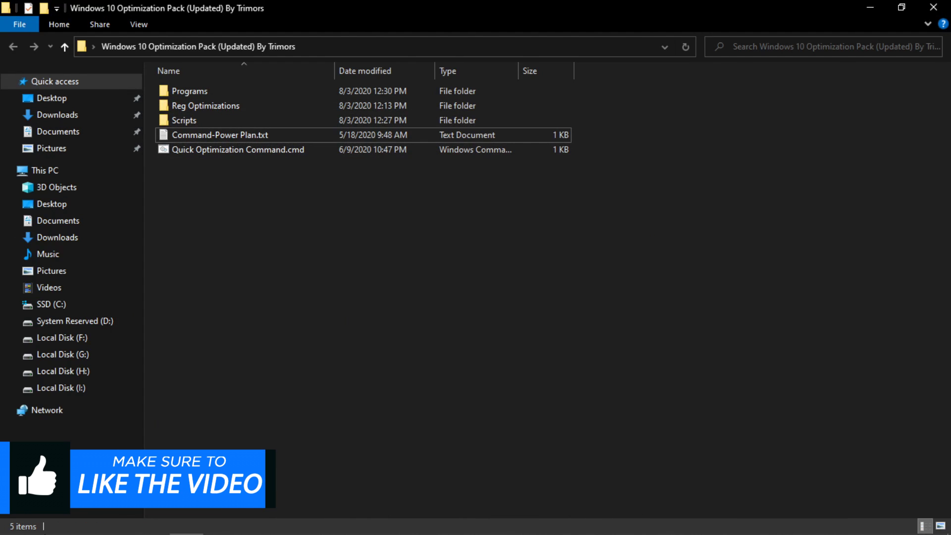
Step: Run the copied powercfg -duplicatescheme e9a42b02-d5df-448d-aa00-03f14749eb61 command in Command Prompt as administrator, then close it
click(46, 519)
text(cmd)
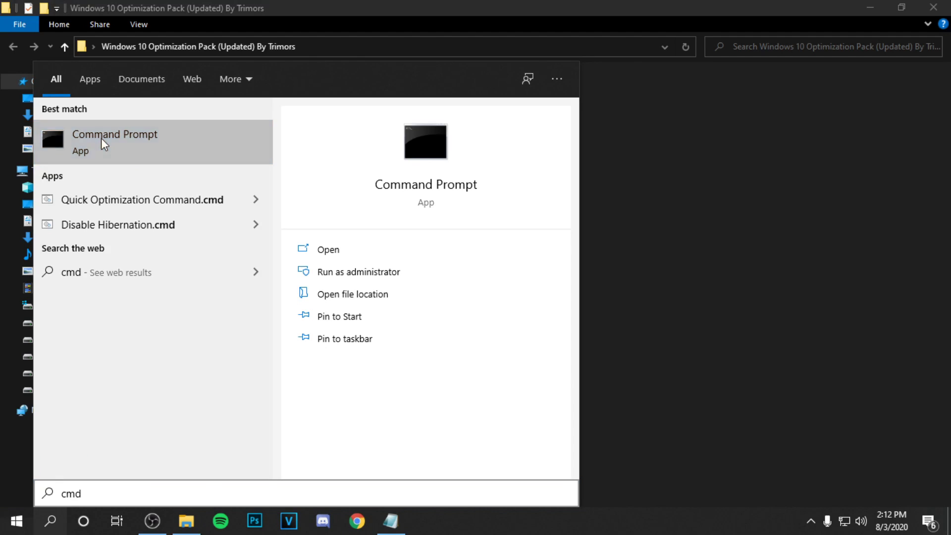
right_click(101, 137)
click(159, 153)
key(ctrl+v)
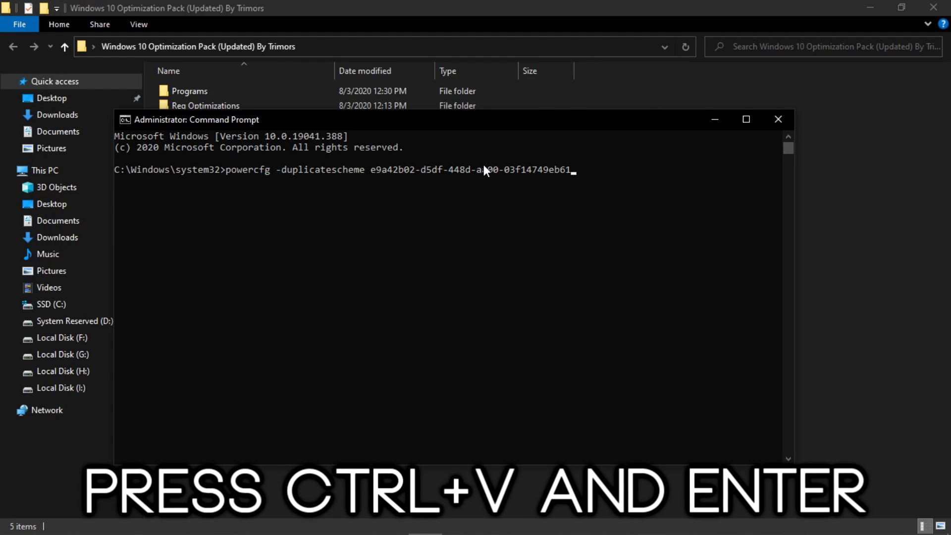
key(Return)
drag(435, 181, 548, 183)
click(780, 120)
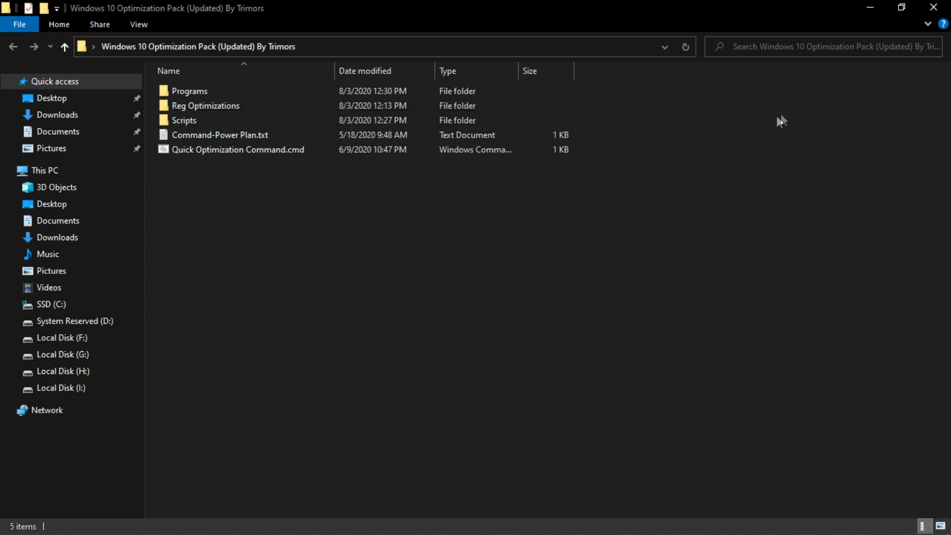
Step: Open Choose a power plan through a Windows search for power plan, activate the last Ultimate Performance plan among the additional plans and close Power Options
click(52, 524)
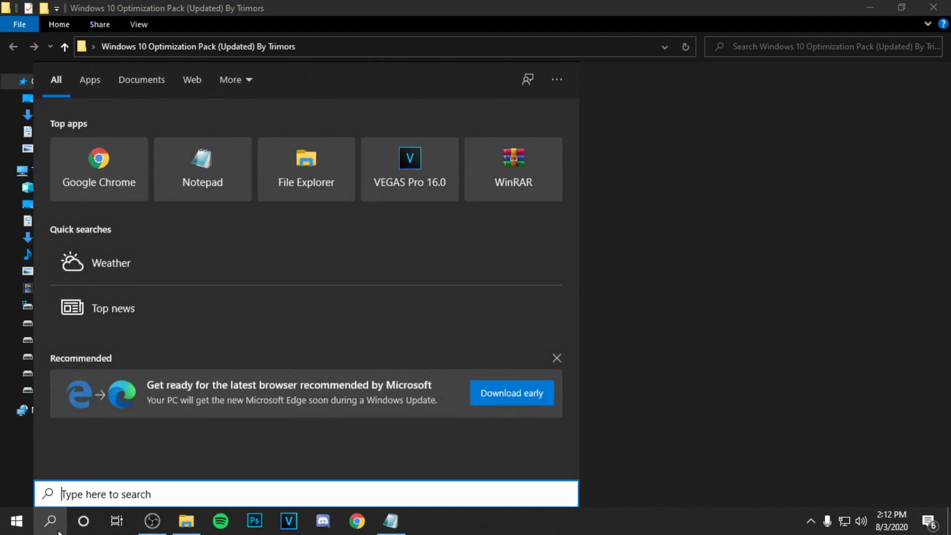
text(power plan)
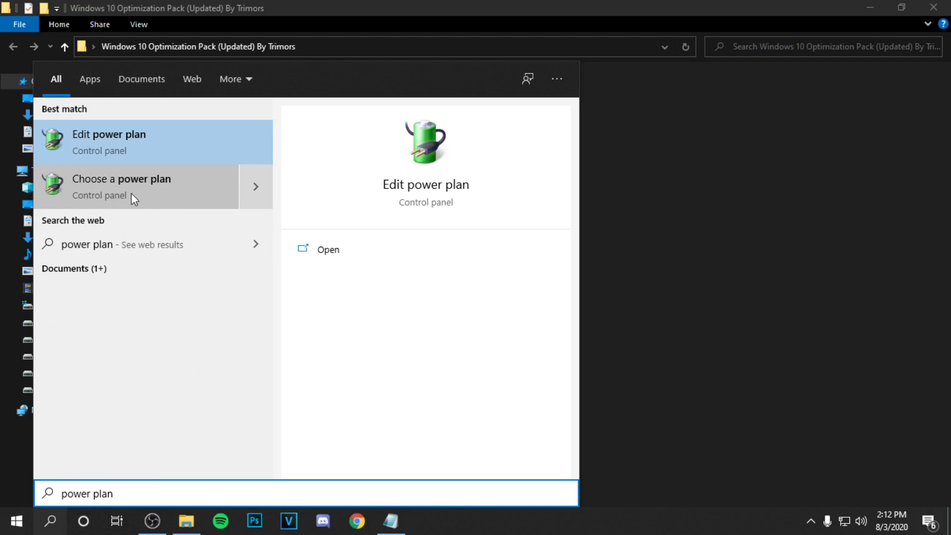
click(131, 194)
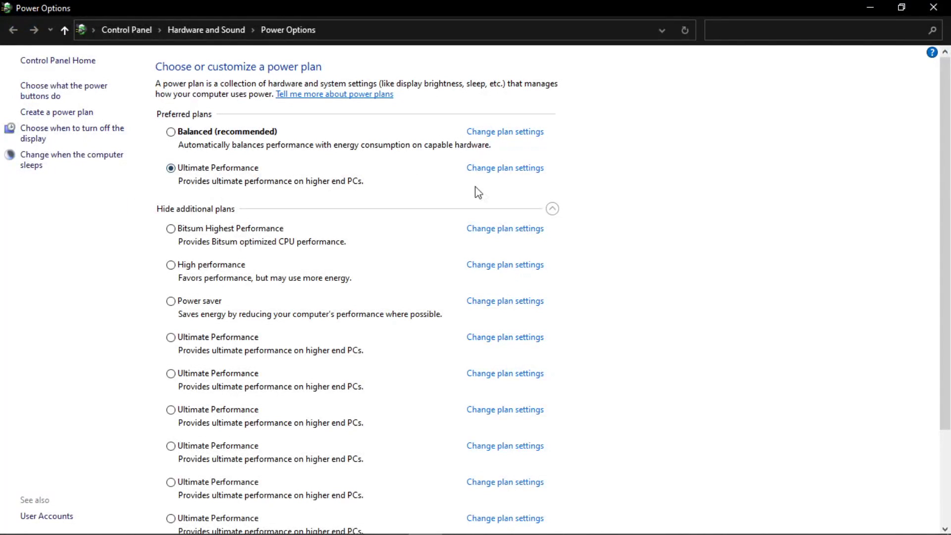
click(552, 209)
click(551, 208)
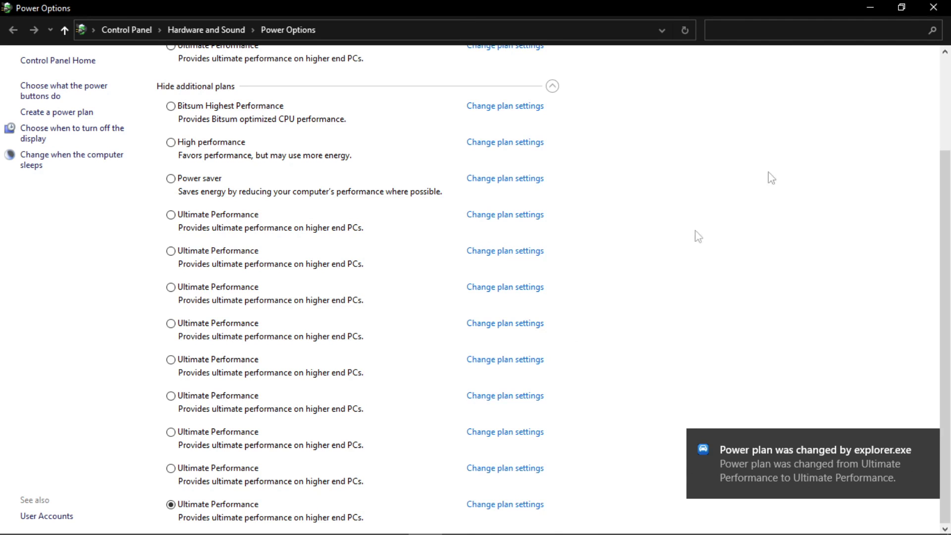
click(934, 7)
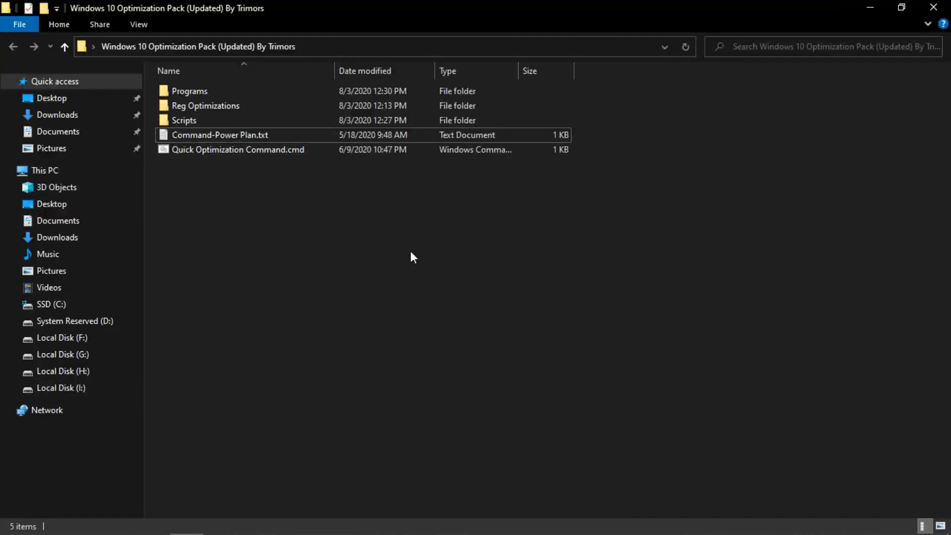
Step: Install CCleaner with ccsetup566.exe from the pack's Programs folder, decline Avast SecureLine VPN, launch CCleaner and refuse the new version download
double_click(252, 94)
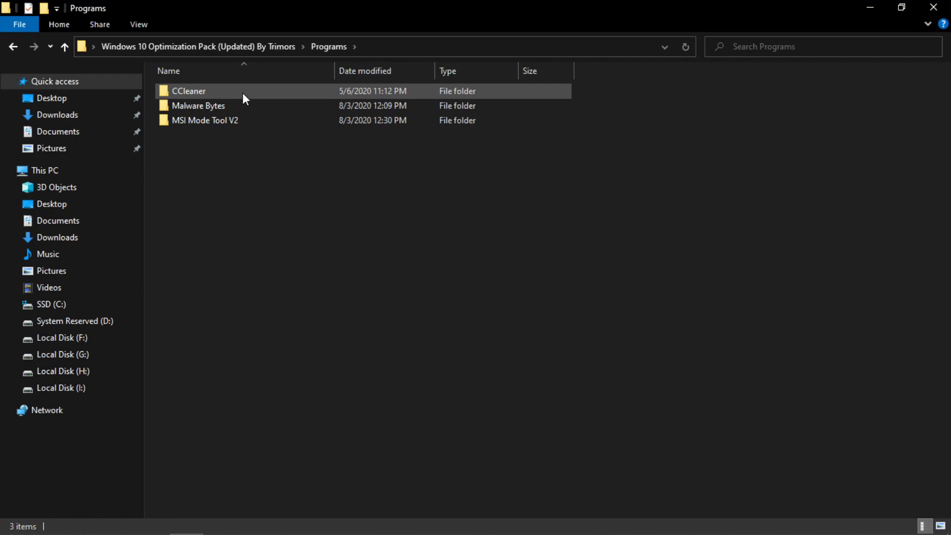
double_click(242, 93)
click(223, 96)
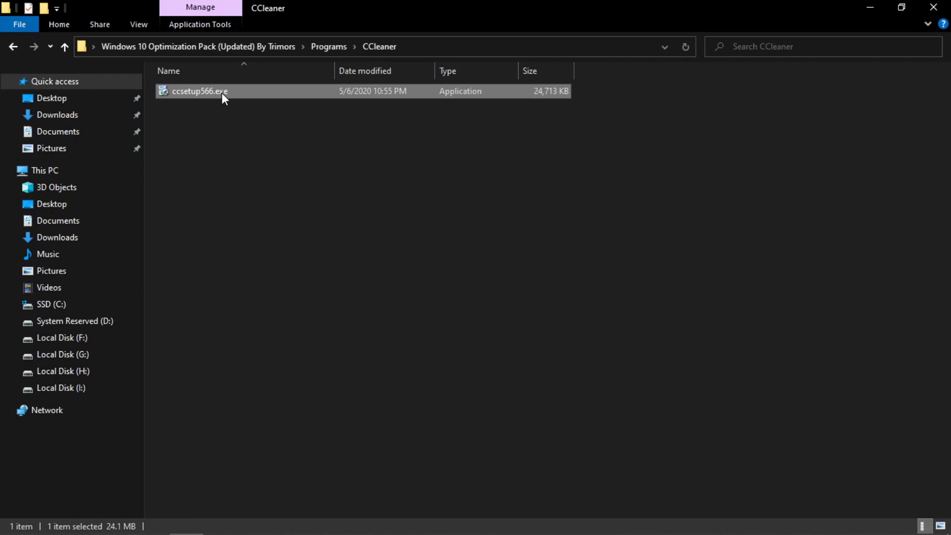
double_click(222, 93)
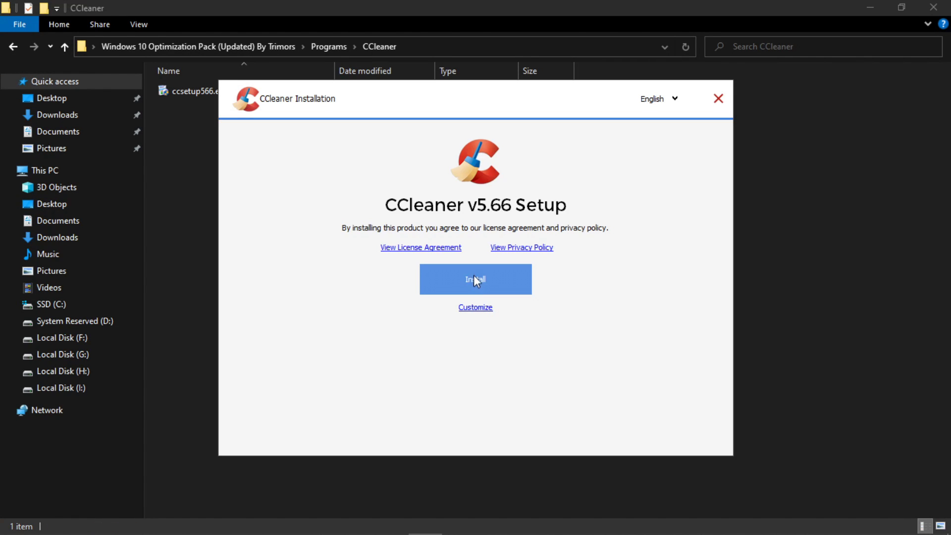
click(466, 291)
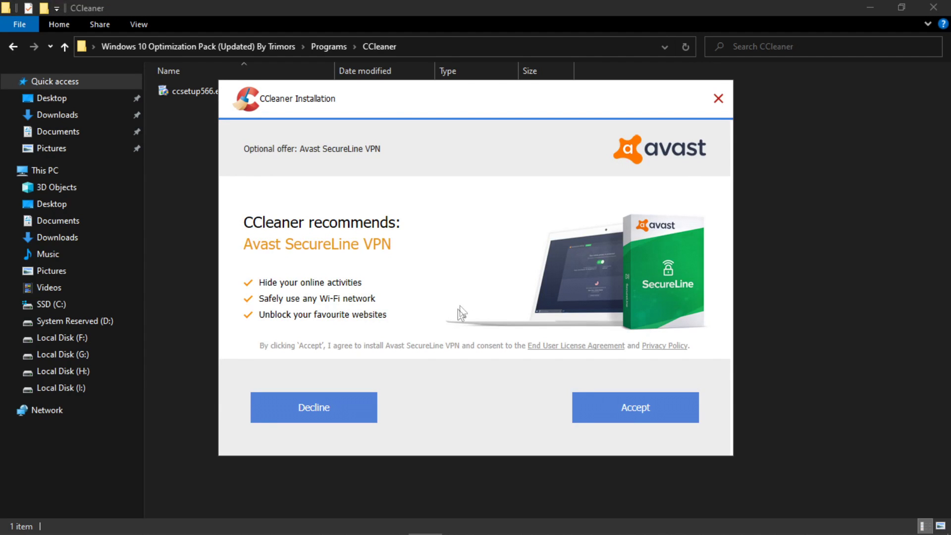
click(364, 404)
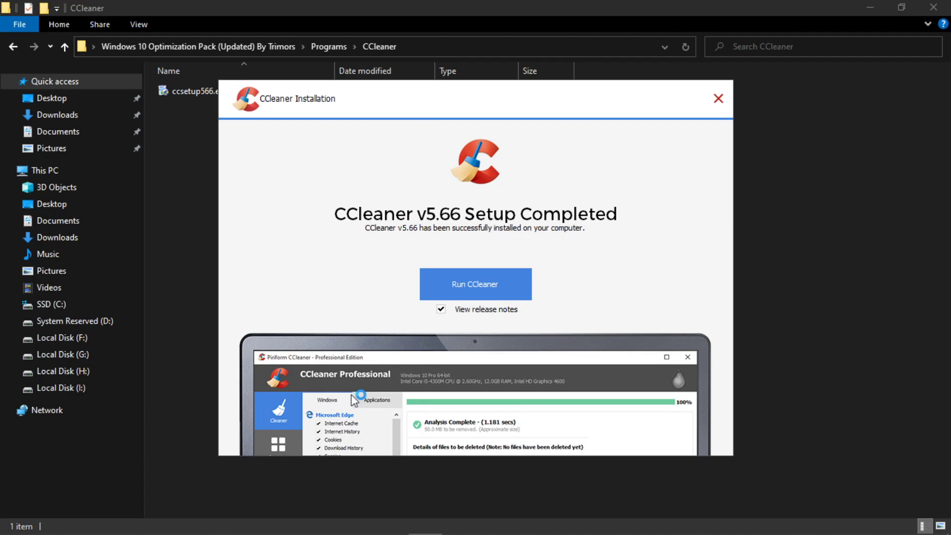
click(474, 284)
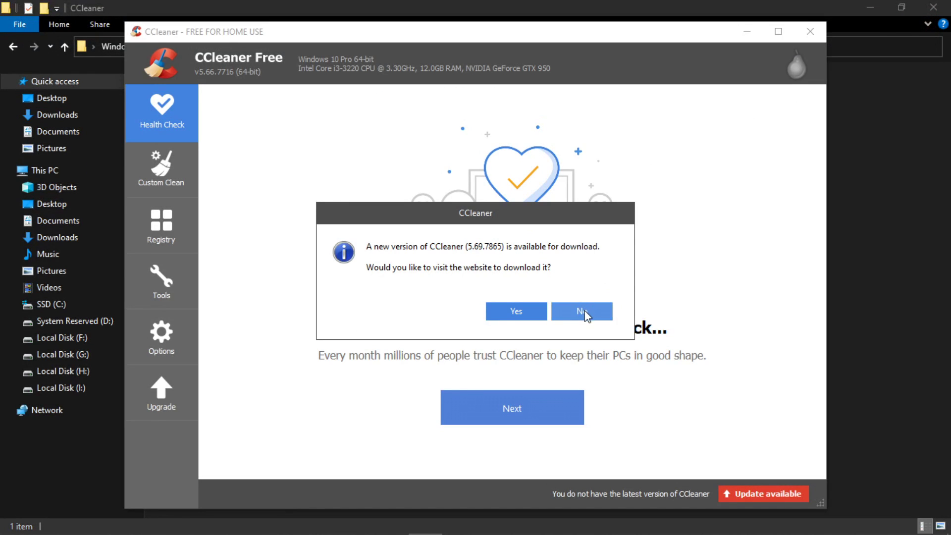
click(582, 313)
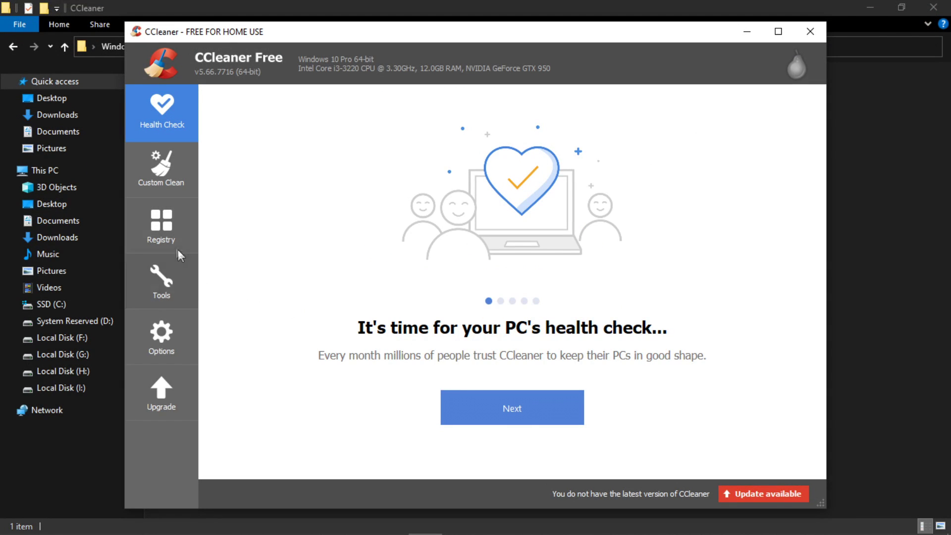
Step: Scan the registry for issues in CCleaner and fix all selected issues without backing up the registry
click(157, 234)
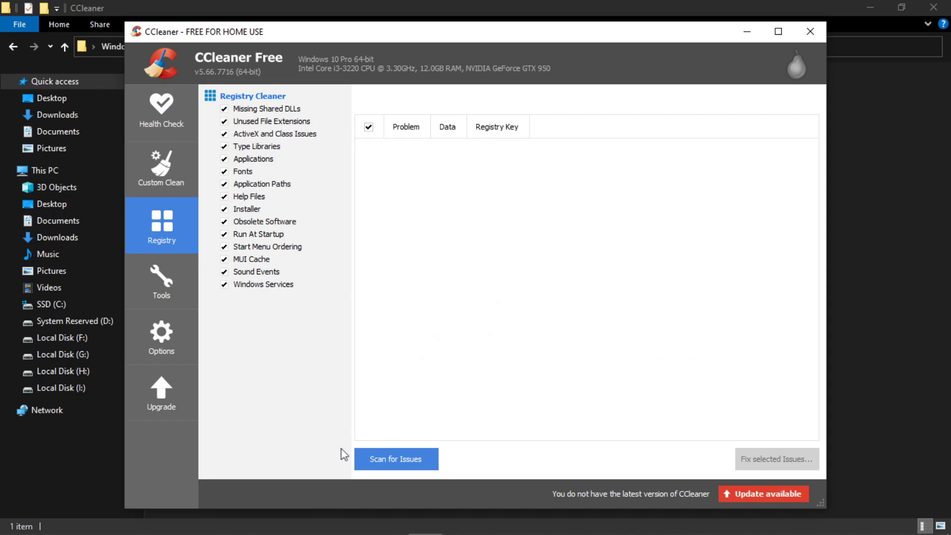
click(399, 459)
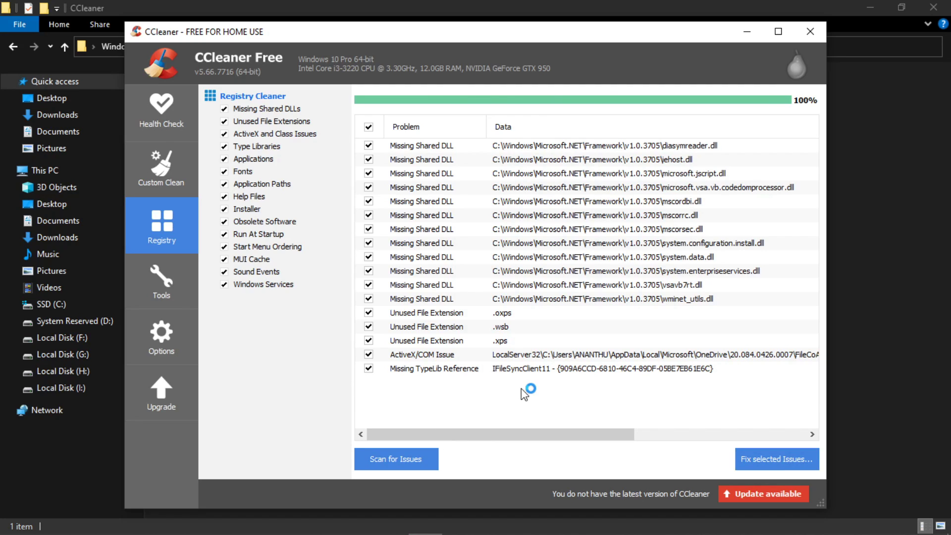
click(767, 458)
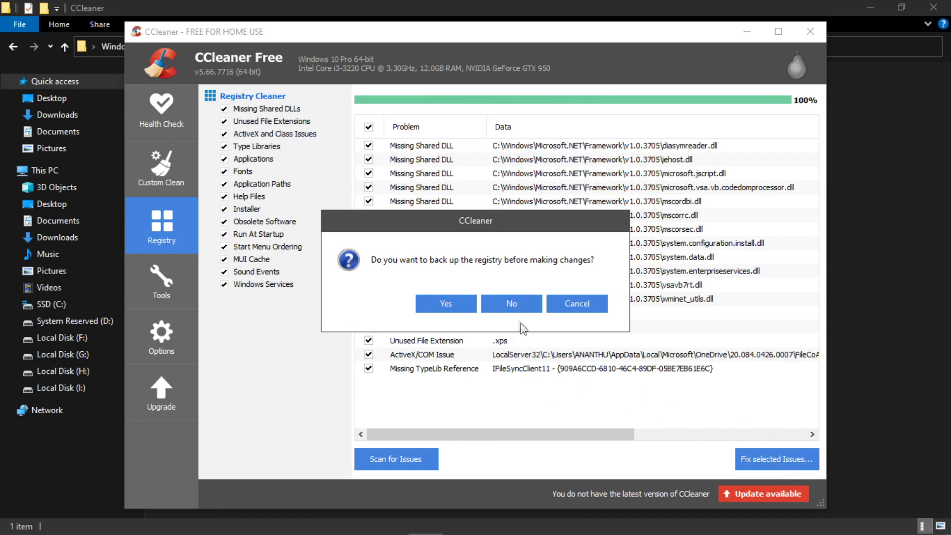
click(491, 307)
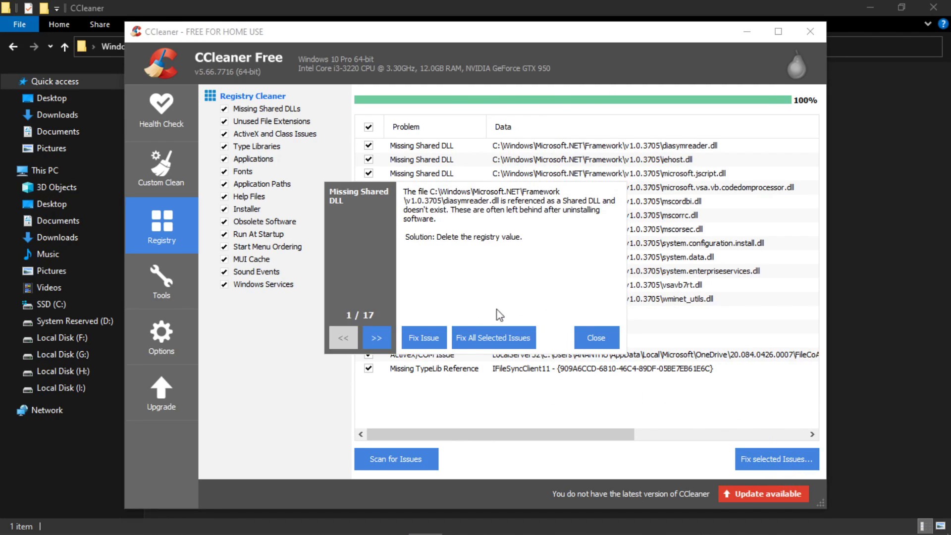
click(417, 338)
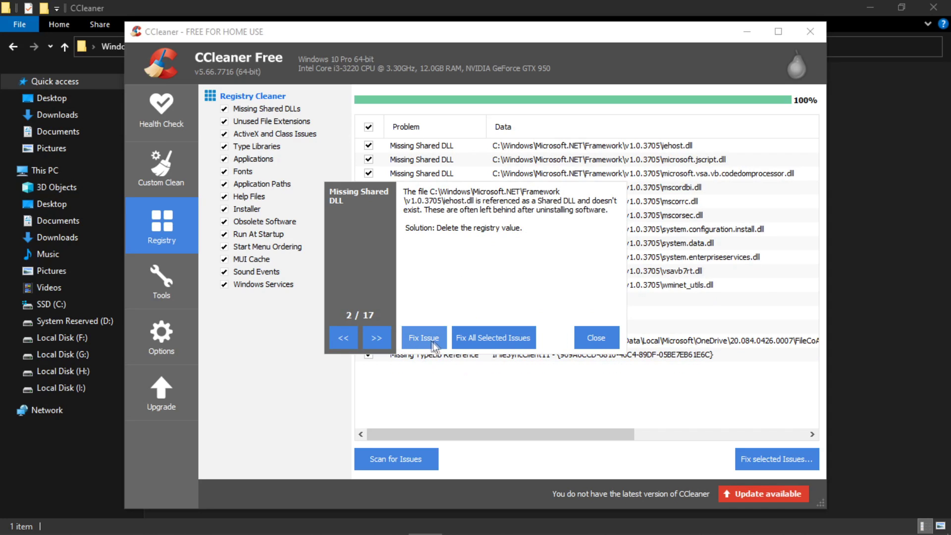
click(469, 342)
click(605, 337)
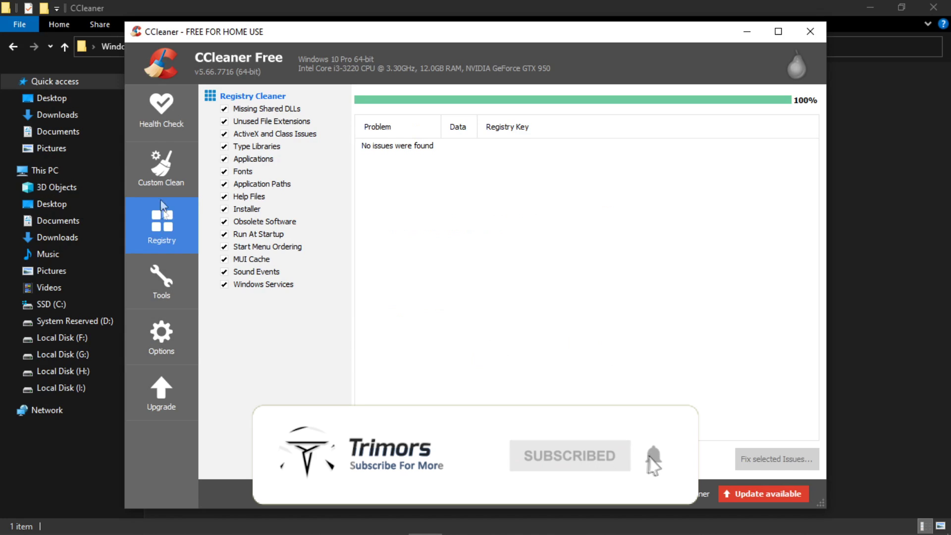
Step: Analyze and clean the preselected items with CCleaner's Custom Clean, confirm deleting the files and close CCleaner
click(167, 175)
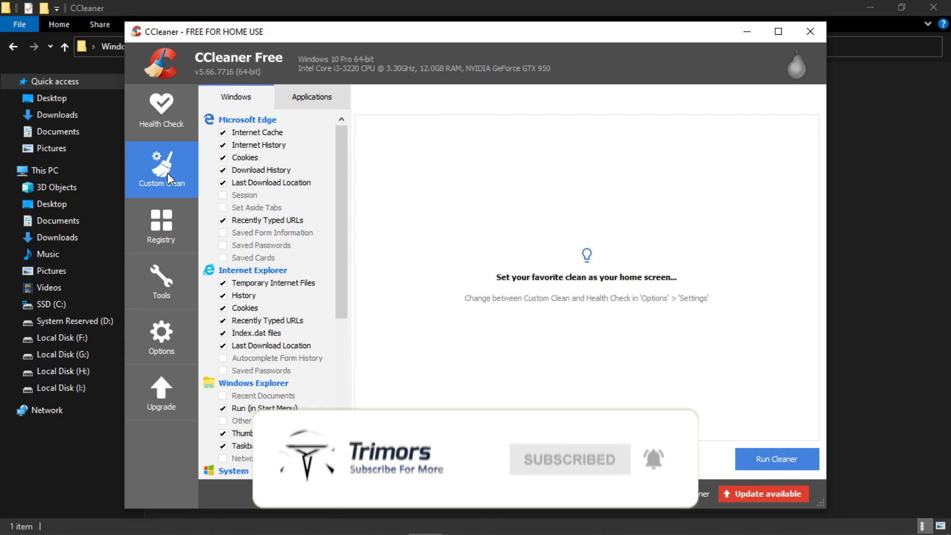
click(398, 458)
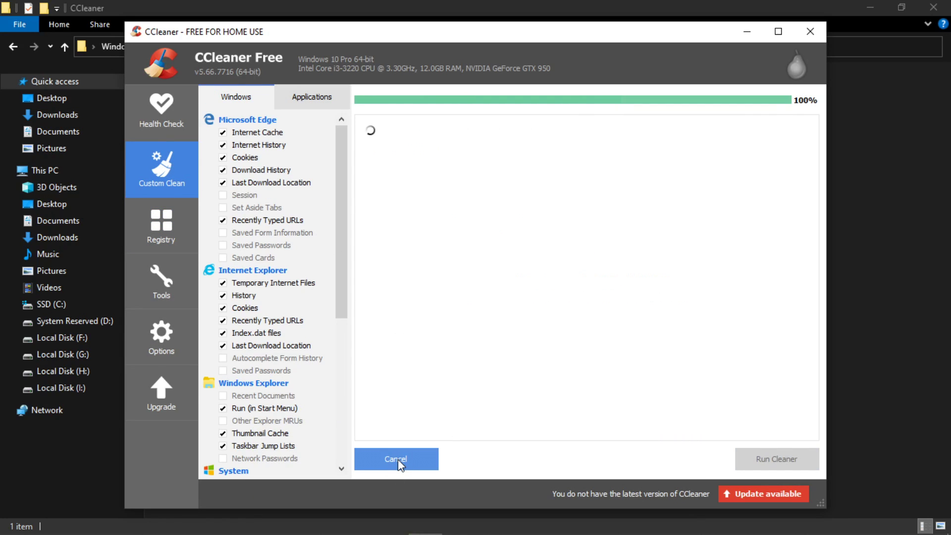
click(786, 457)
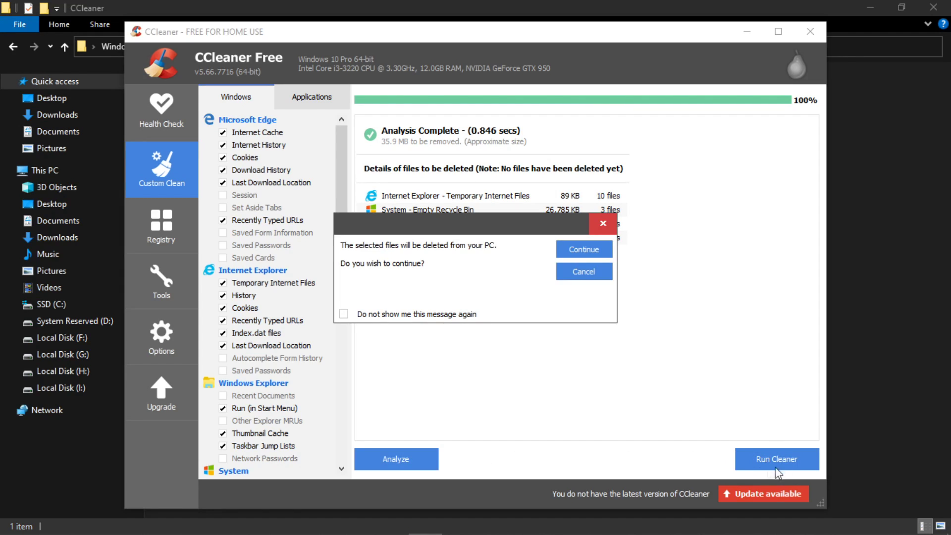
click(606, 254)
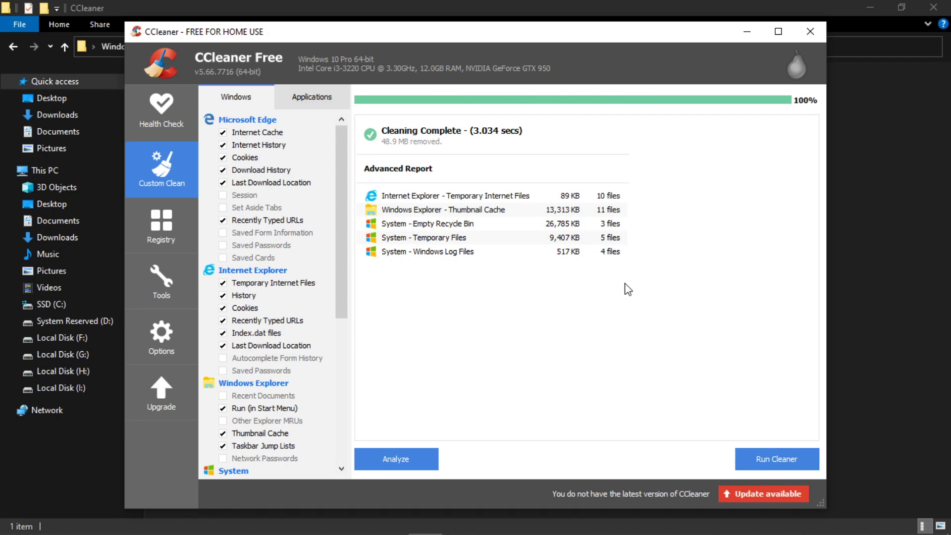
click(808, 30)
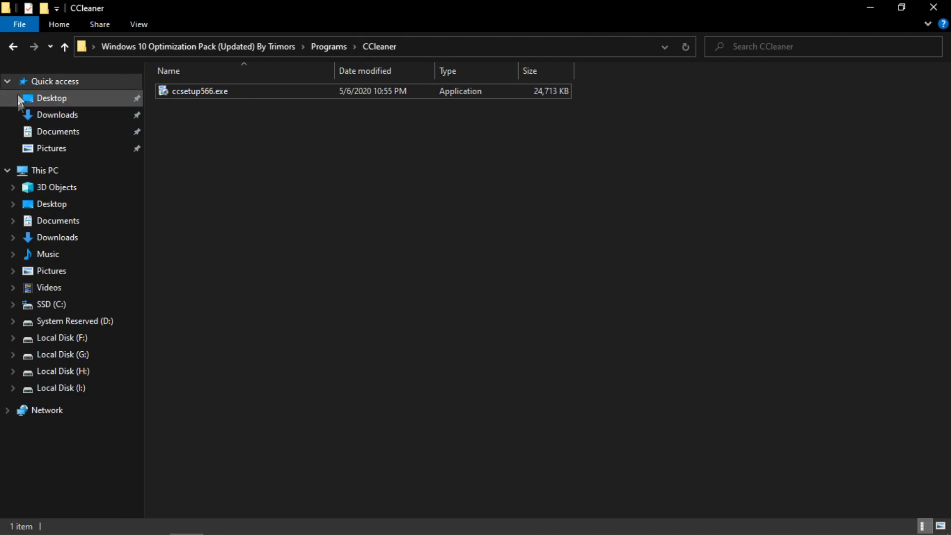
Step: Install Malwarebytes with MBSetup.exe from the Malware Bytes folder in the pack's Programs folder
click(14, 46)
click(183, 108)
double_click(183, 109)
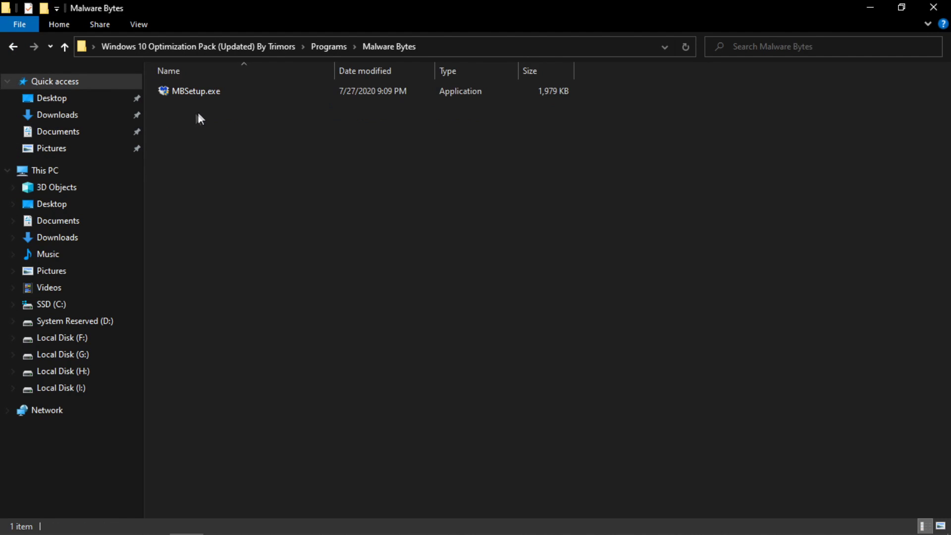
double_click(221, 95)
click(509, 301)
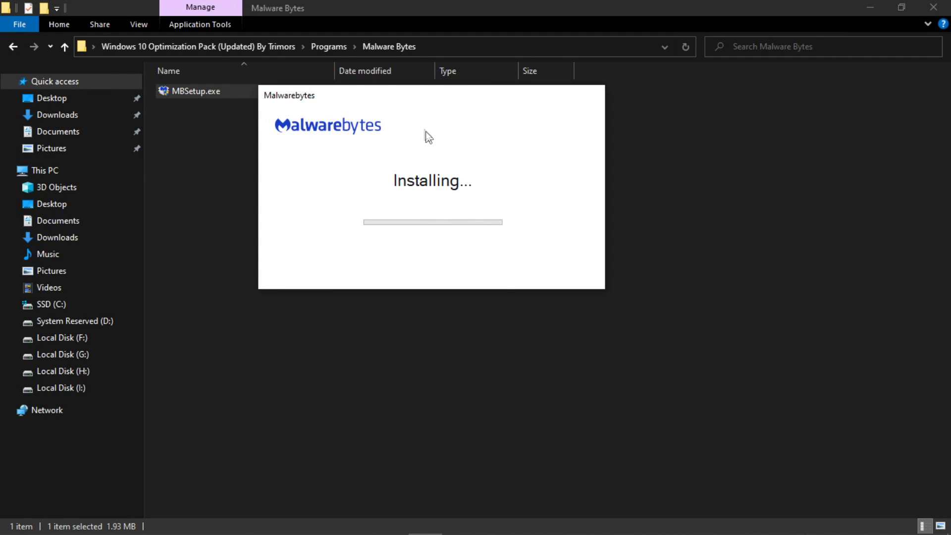
drag(367, 95, 442, 188)
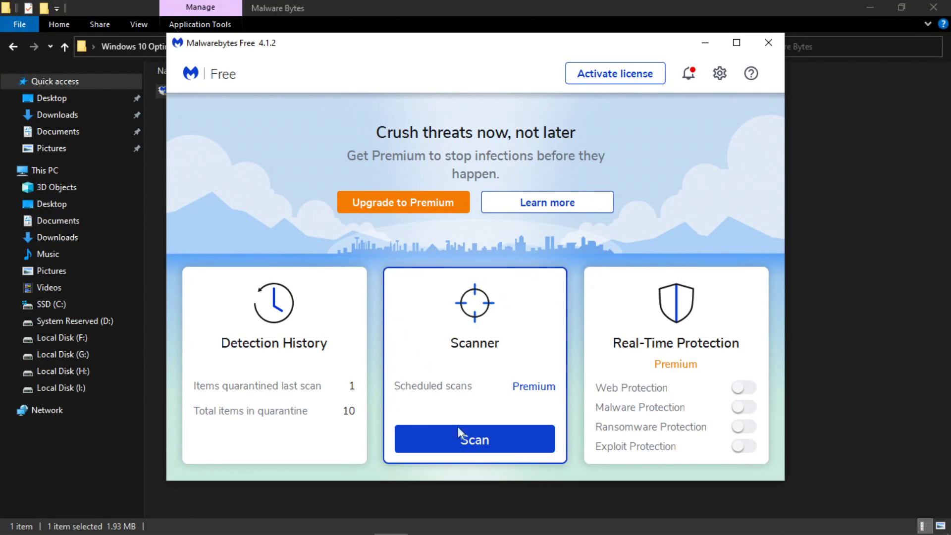
Step: Run a threat scan in Malwarebytes, finish the scan summary and close the program
click(474, 451)
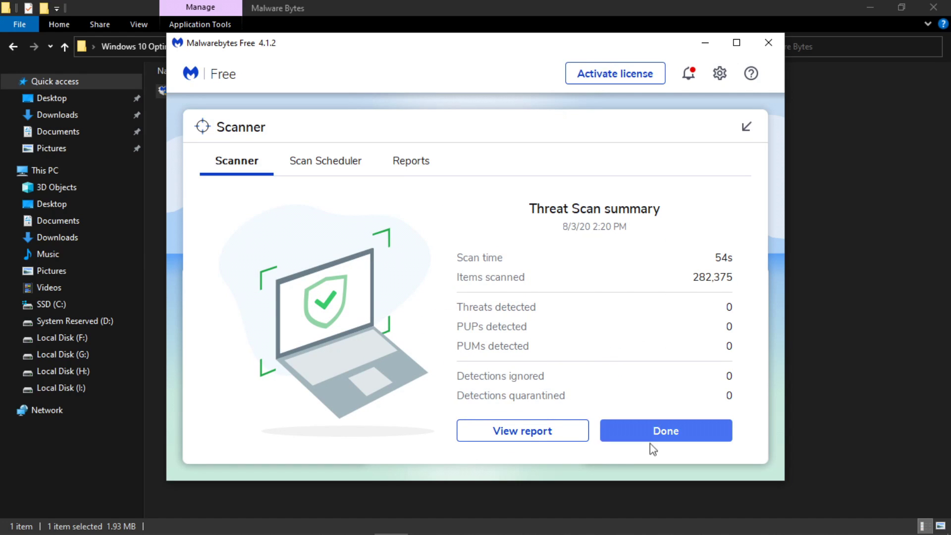
click(665, 439)
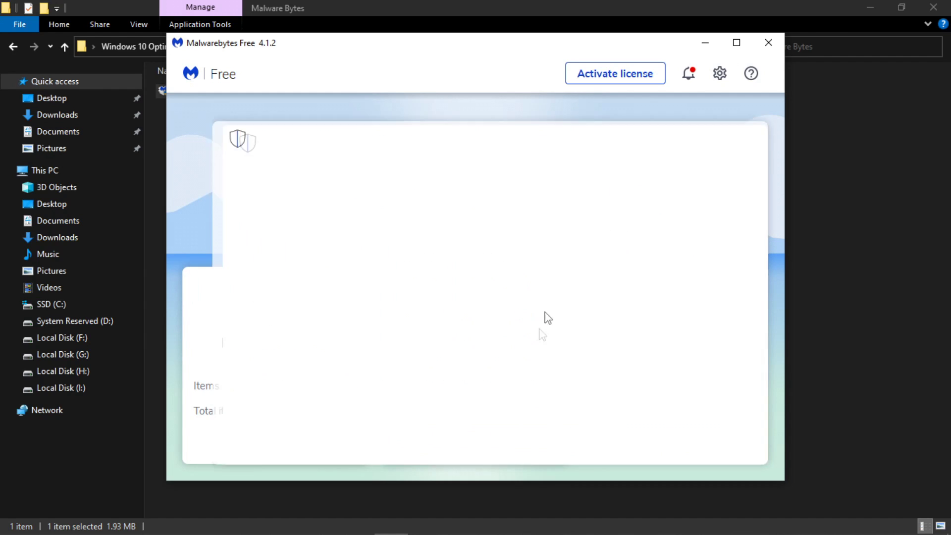
click(768, 43)
Step: Run MSI Mode Tool V2.exe as administrator from the MSI Mode Tool V2 folder in Programs
click(11, 49)
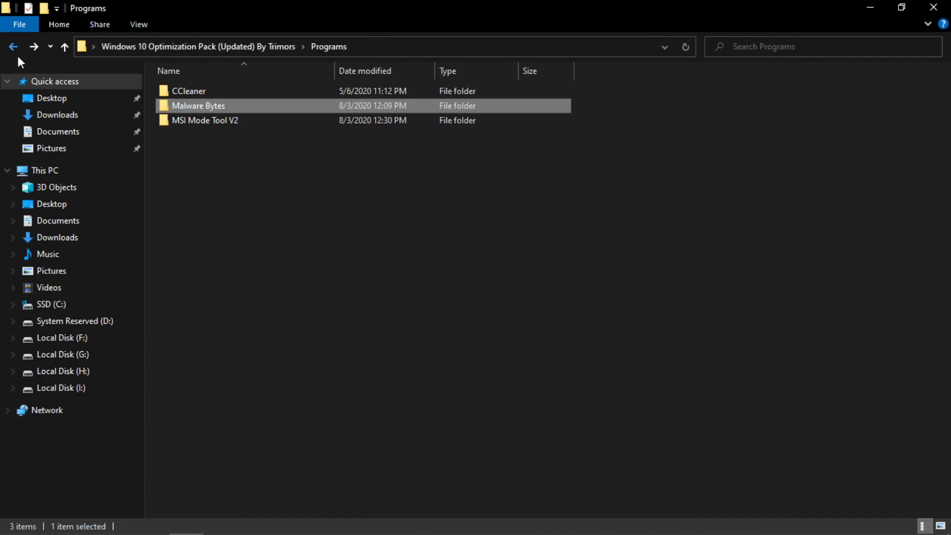
double_click(195, 126)
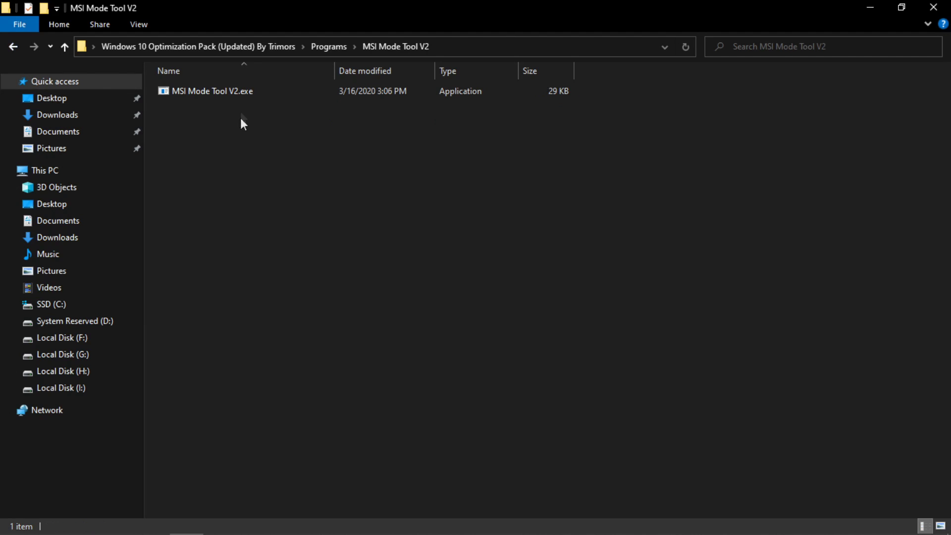
click(220, 92)
right_click(255, 96)
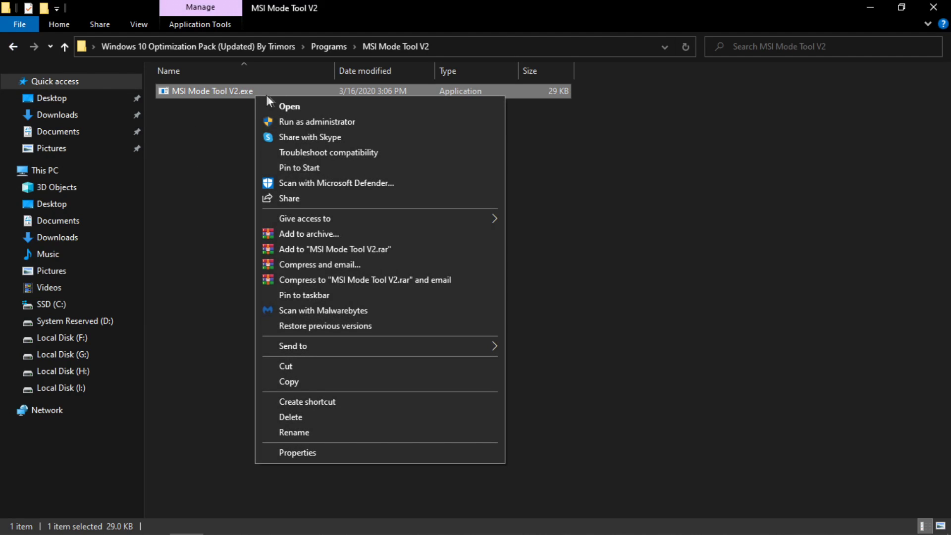
click(301, 122)
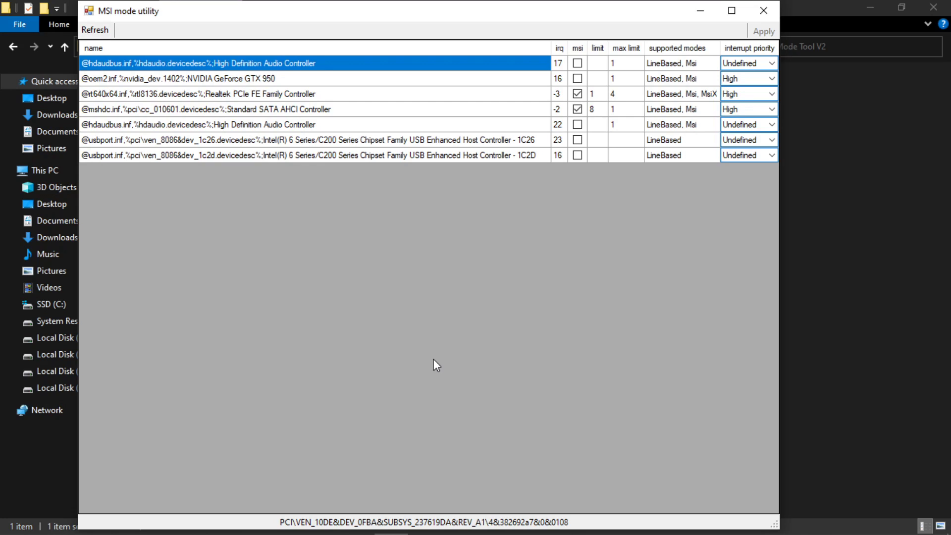
Step: Enable MSI mode for the NVIDIA GeForce GTX 950 and set its interrupt priority to High
click(577, 78)
click(741, 78)
click(741, 78)
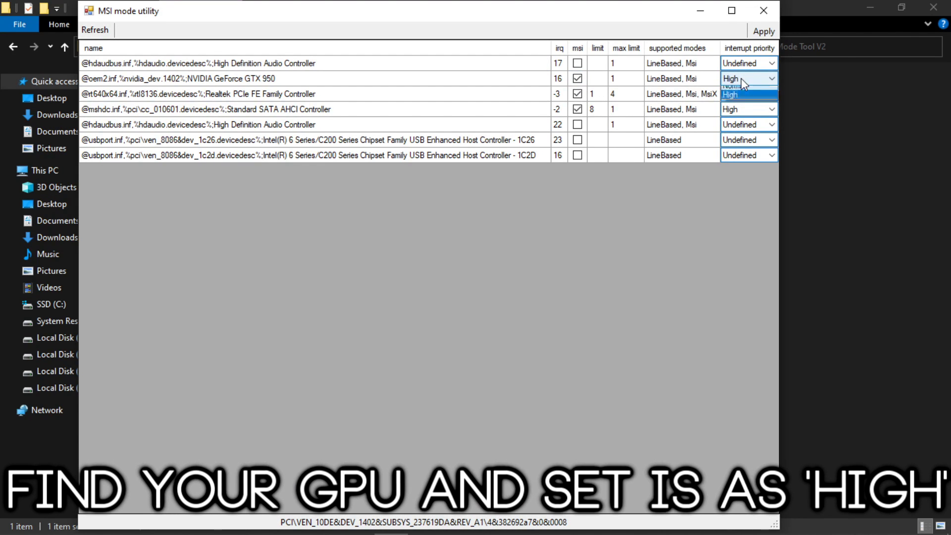
click(741, 119)
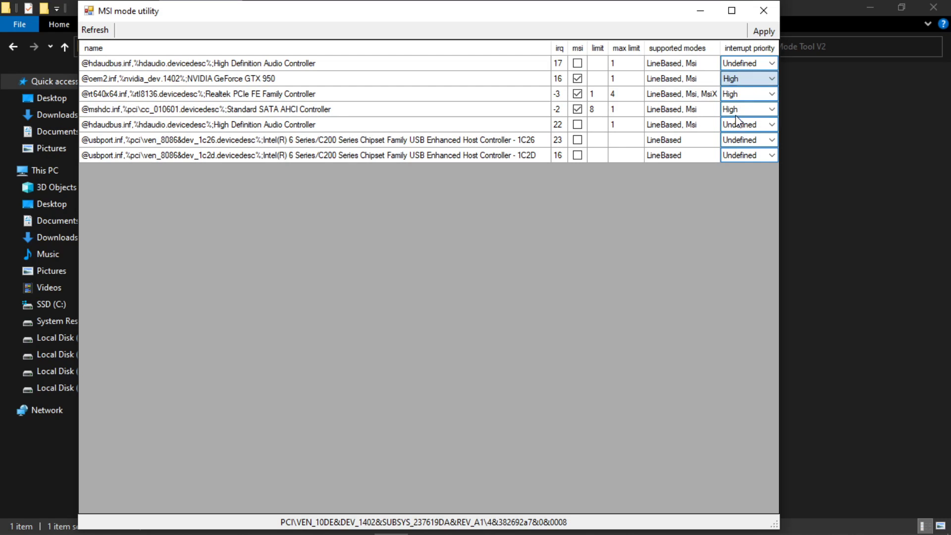
Step: Keep MSI mode enabled for the Realtek PCIe FE Family Controller with its interrupt priority set to High
click(589, 94)
click(524, 95)
click(580, 99)
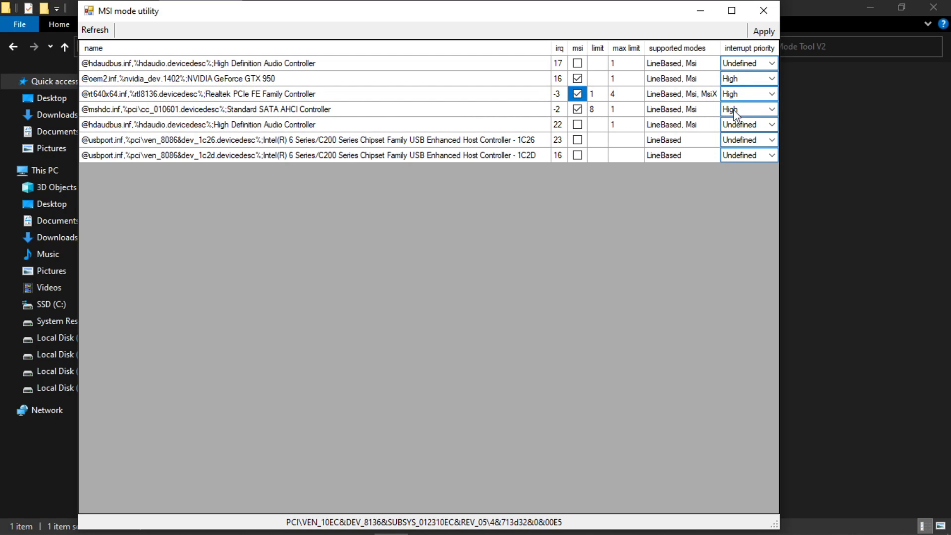
click(742, 97)
click(742, 98)
click(738, 134)
Step: Set the Standard SATA AHCI Controller to MSI mode with High interrupt priority, apply the changes and close the MSI mode utility
click(401, 111)
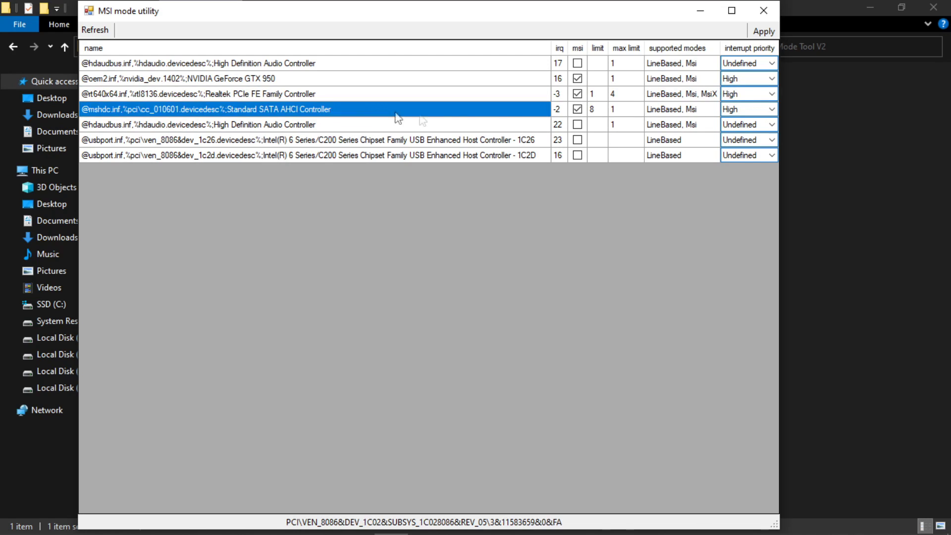
click(579, 110)
click(732, 110)
click(735, 110)
click(737, 148)
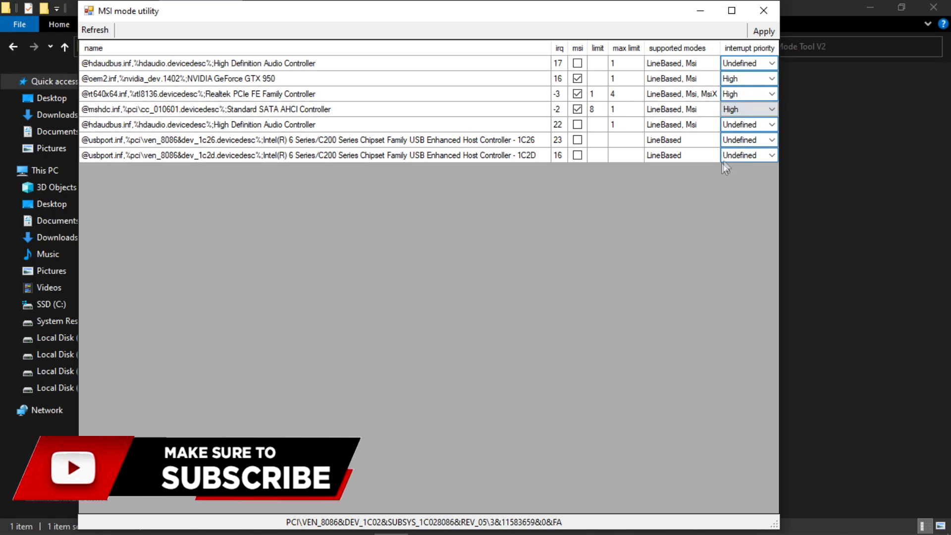
click(763, 31)
click(765, 10)
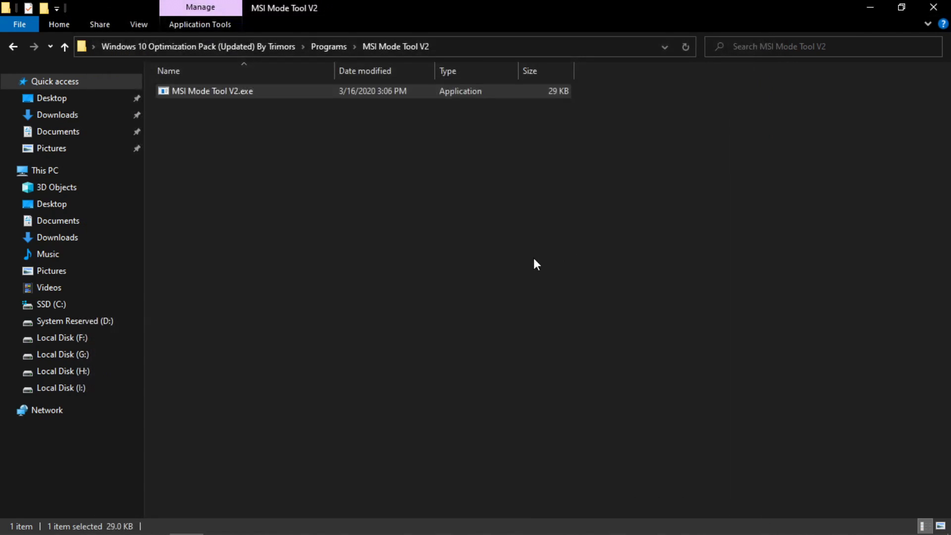
Step: Launch Optimizer 4.9 from the Optimizer v4.9.0 folder in the pack's Programs folder
key(alt+Up)
key(alt+Up)
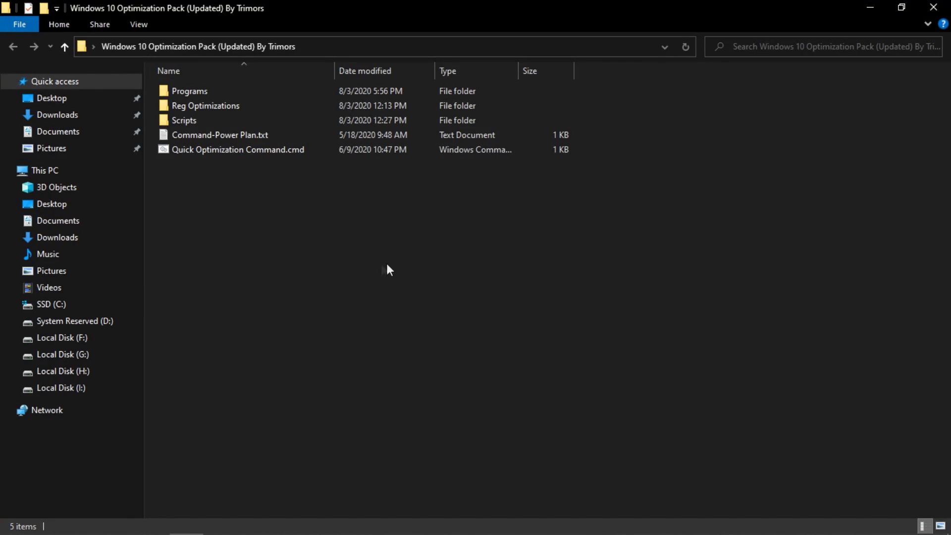
double_click(236, 91)
click(225, 133)
double_click(226, 134)
click(270, 95)
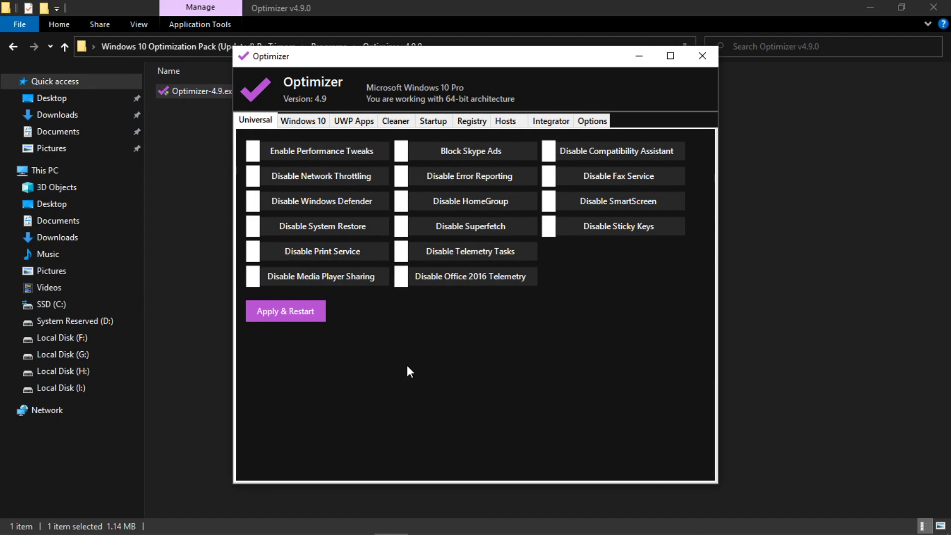
Step: Turn on Enable Performance Tweaks, Disable Network Throttling and Disable Windows Defender in Optimizer's Universal options, leaving Disable System Restore off
click(271, 150)
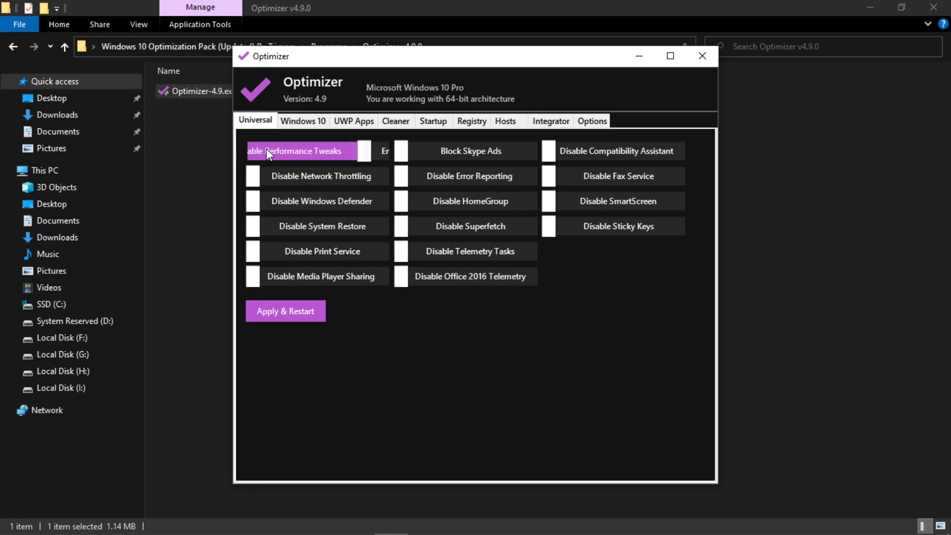
click(280, 179)
click(300, 207)
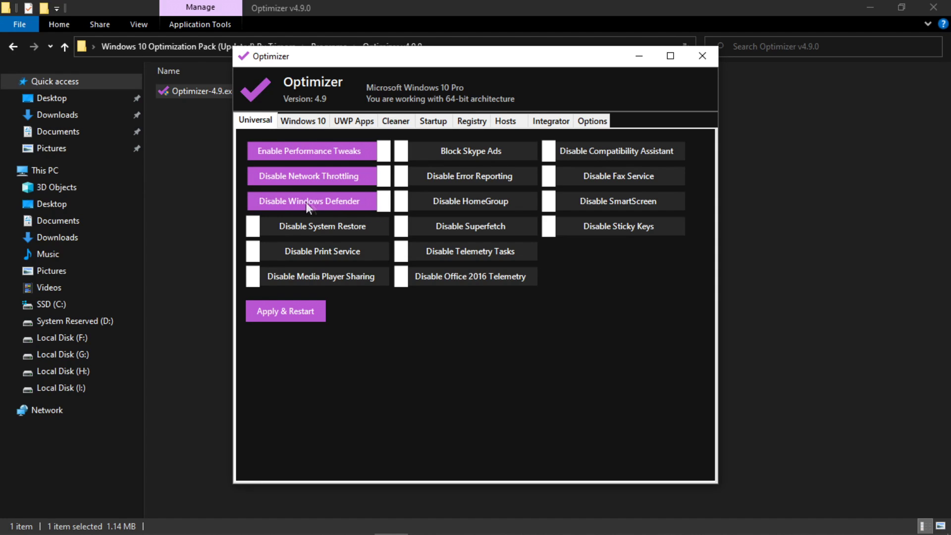
click(317, 231)
click(327, 230)
Step: Turn on Block Skype Ads, Disable Office 2016 Telemetry, Disable Telemetry Tasks and Disable SmartScreen in the Universal options
click(471, 158)
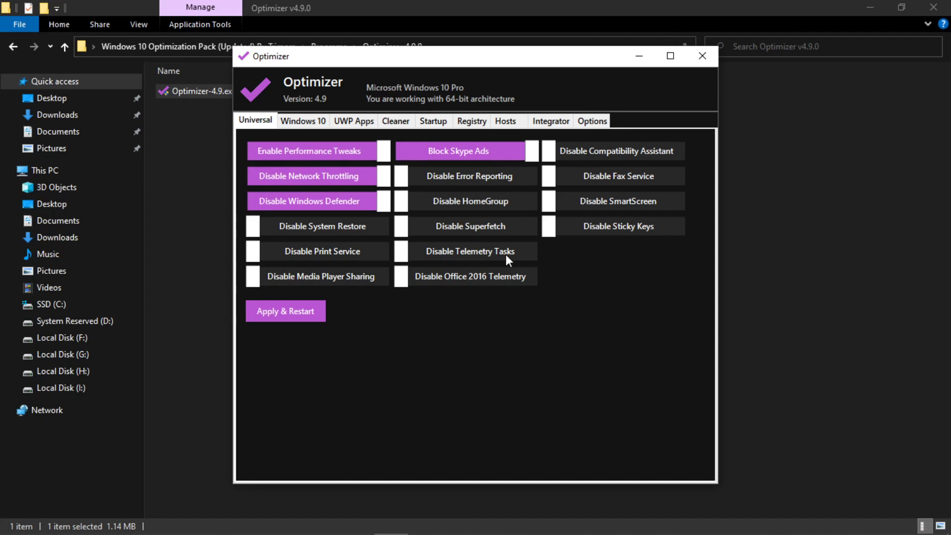
click(409, 278)
click(428, 256)
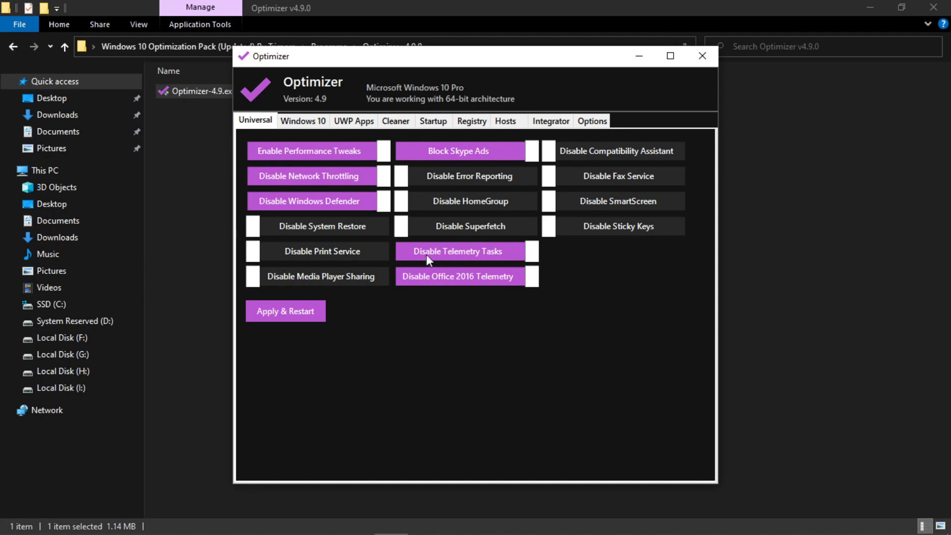
click(587, 204)
Step: Turn on Uninstall OneDrive, Disable Start Menu Ads and Disable Cortana in Optimizer's Windows 10 options
click(326, 122)
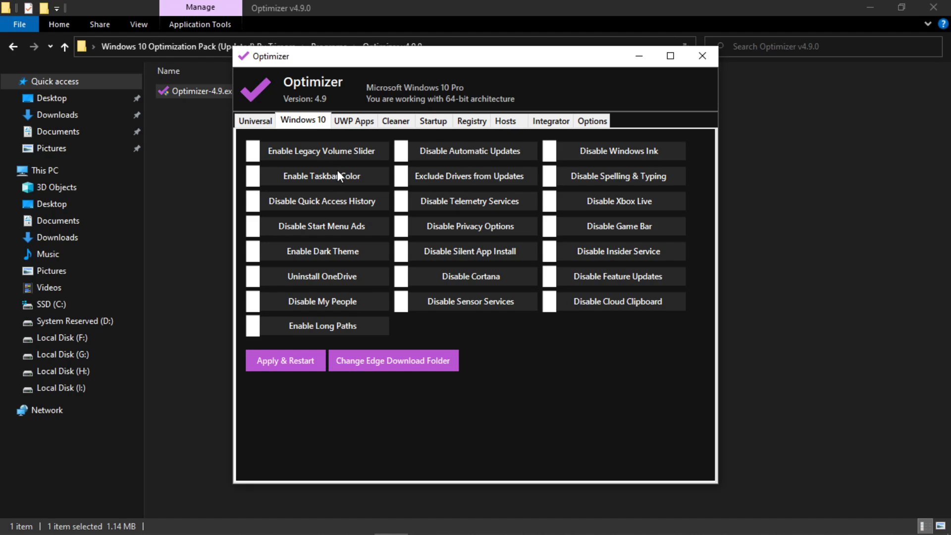
click(304, 279)
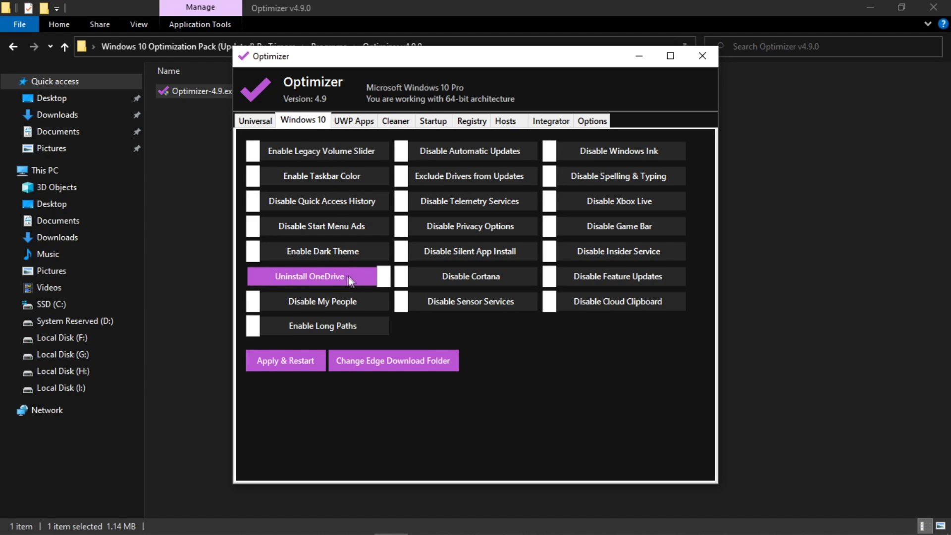
click(312, 226)
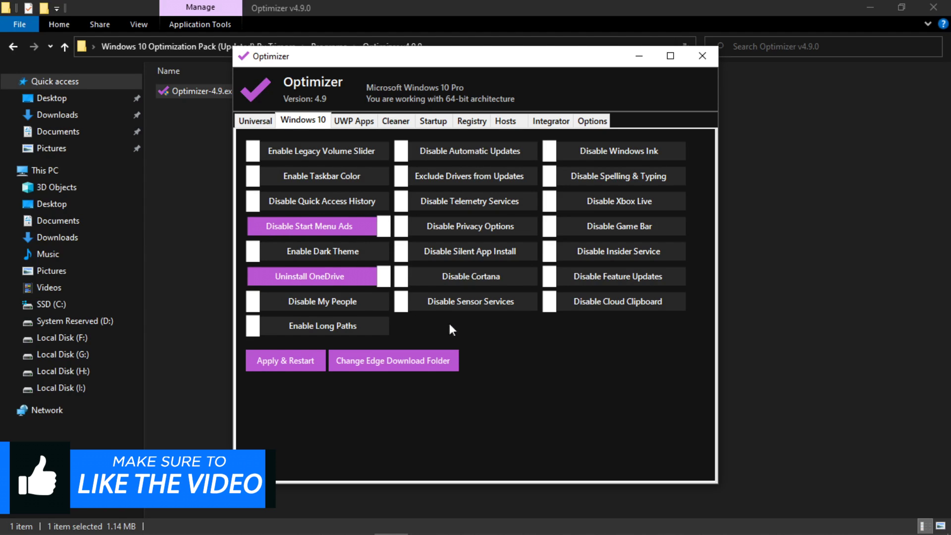
click(498, 277)
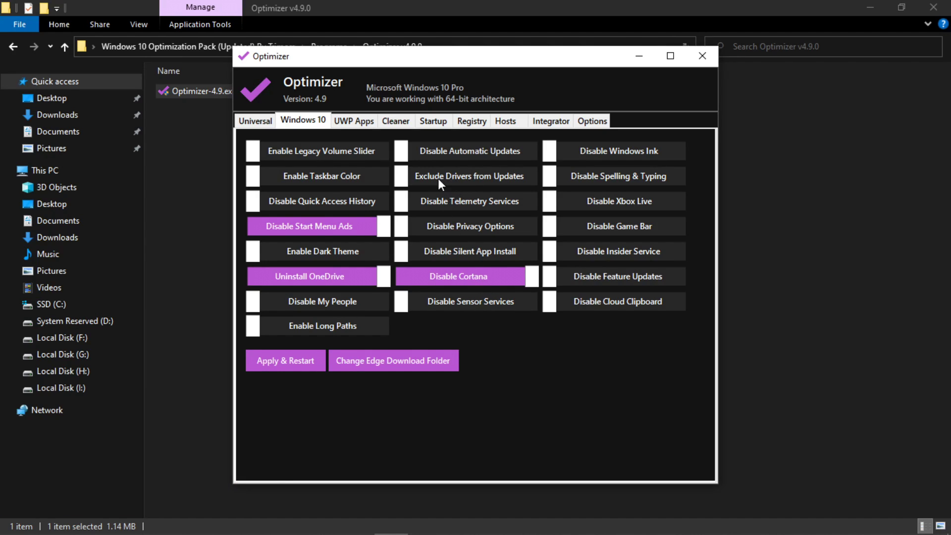
Step: Turn on Disable Automatic Updates, Exclude Drivers from Updates, Disable Telemetry Services, Disable Game Bar and Disable Xbox Live in the Windows 10 options
click(463, 152)
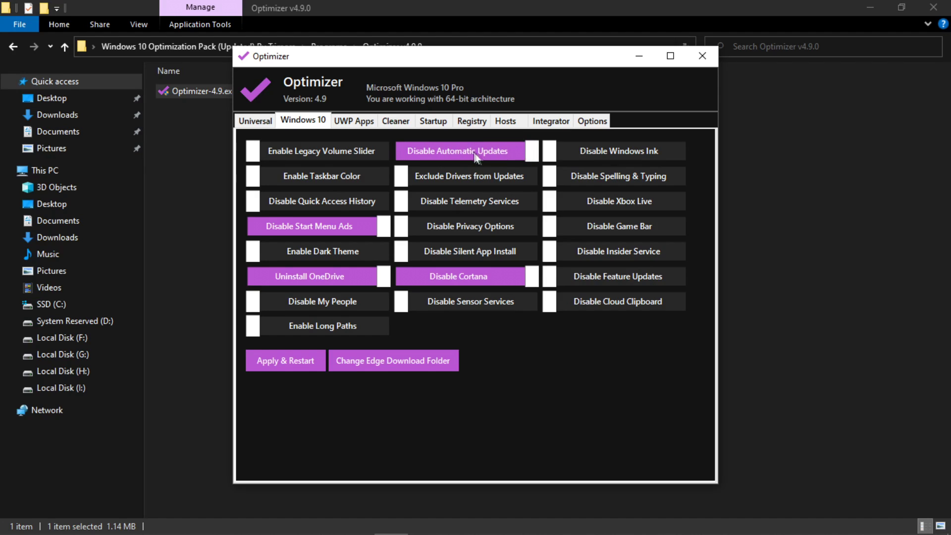
click(473, 183)
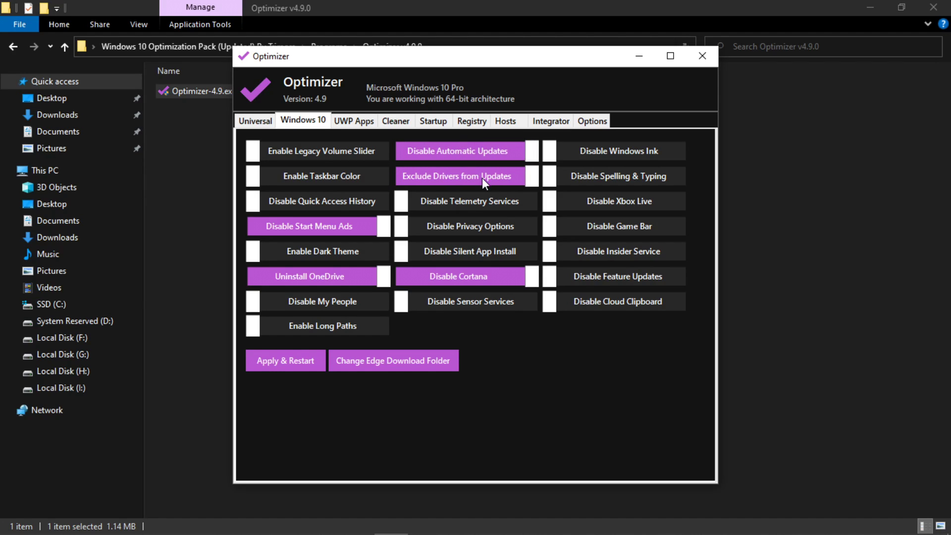
click(486, 201)
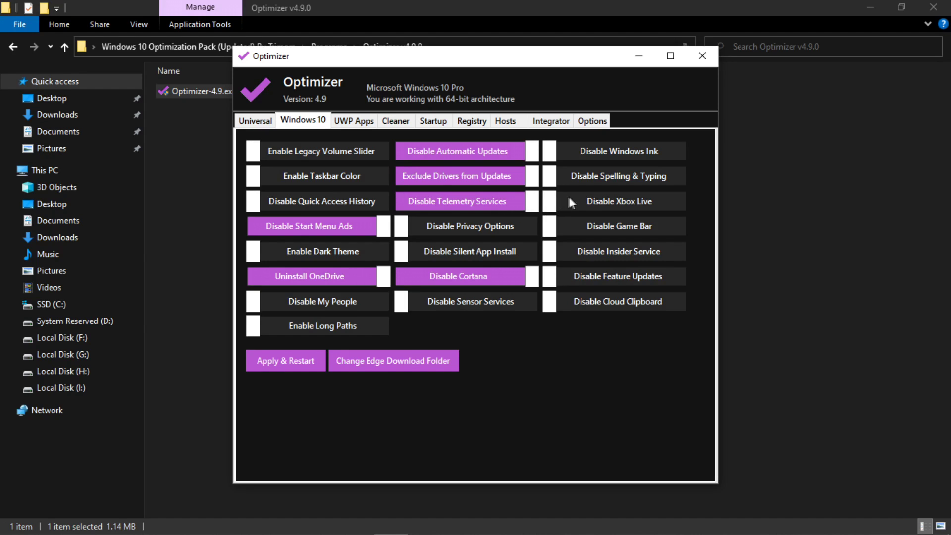
click(637, 226)
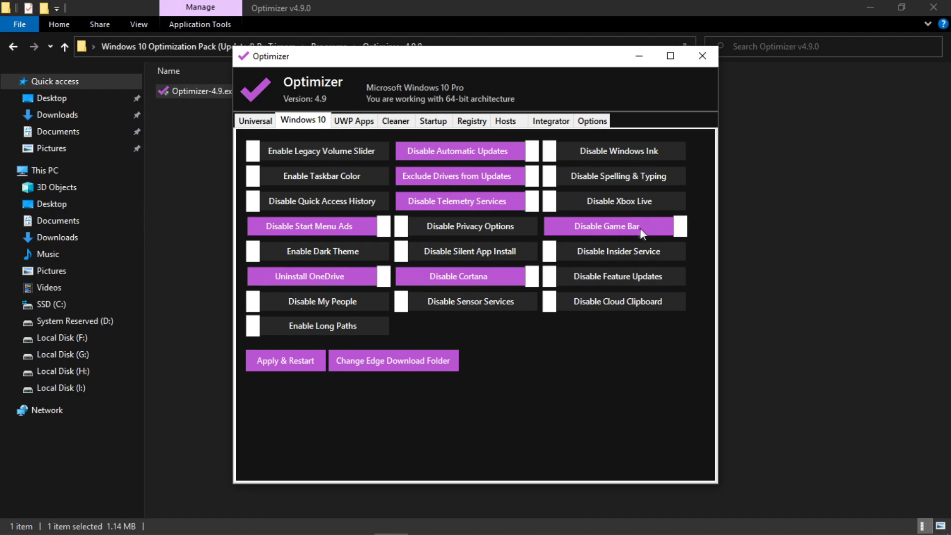
click(648, 202)
Step: Apply the Optimizer changes, decline the restart once and request applying with a restart again
click(282, 367)
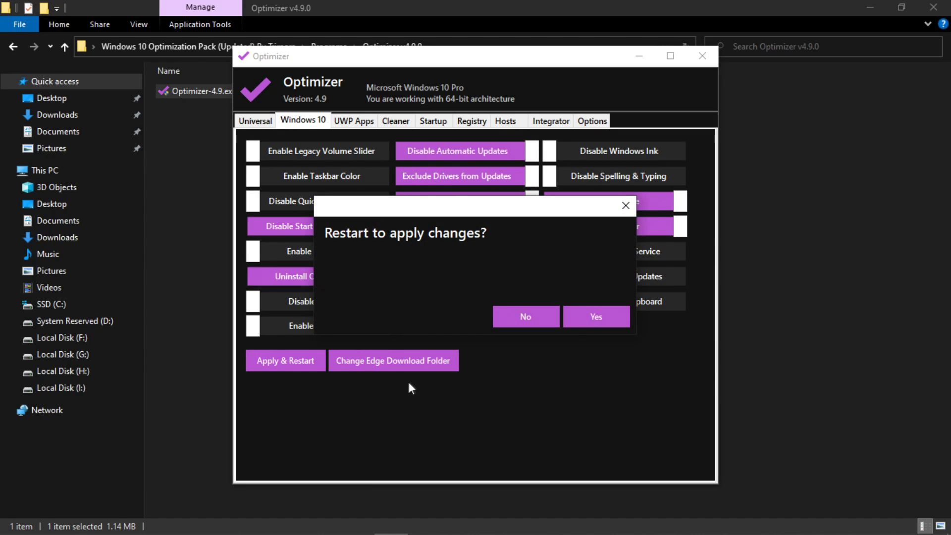
click(553, 316)
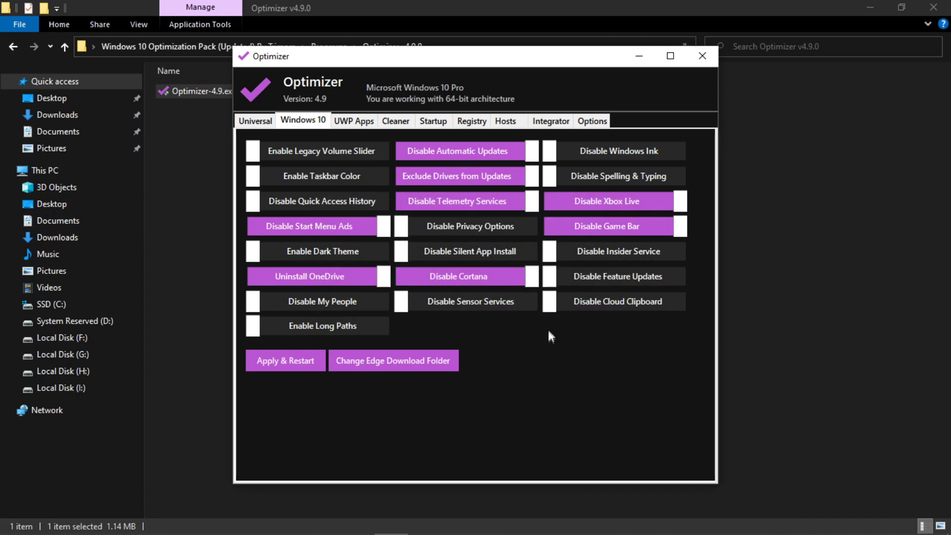
click(287, 362)
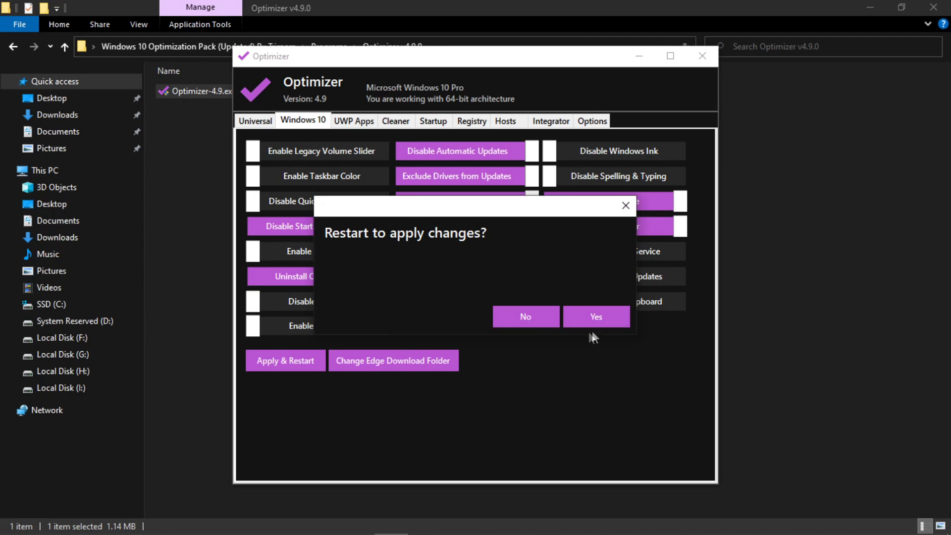